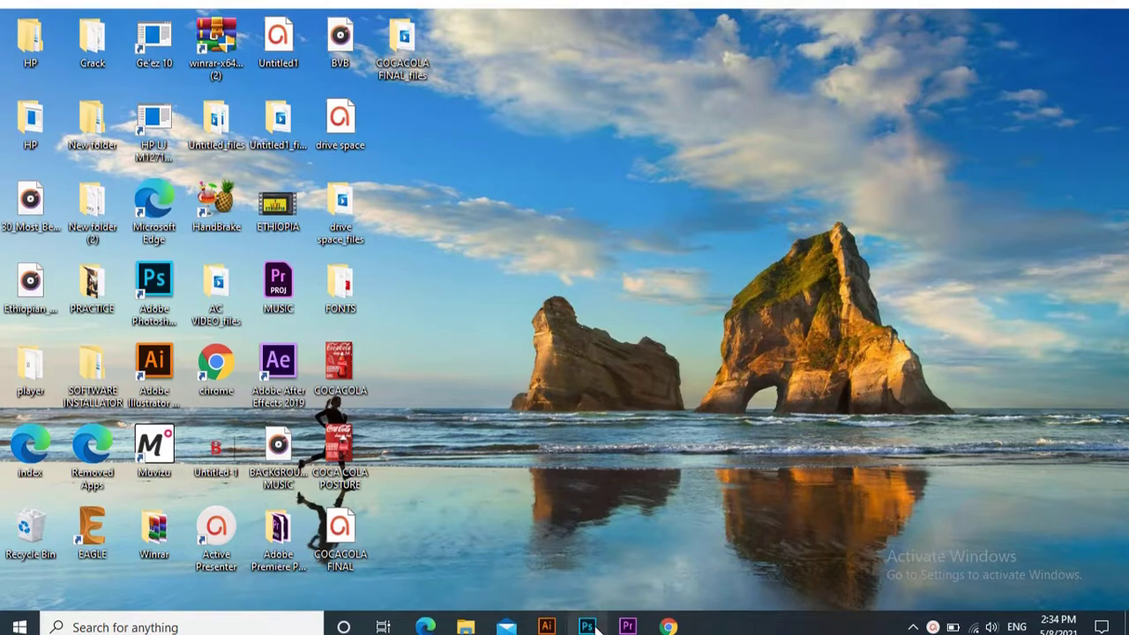
# Step: Create a new landscape A3 document (420 × 297 mm, 300 ppi) from the A3 preset
pyautogui.click(588, 626)
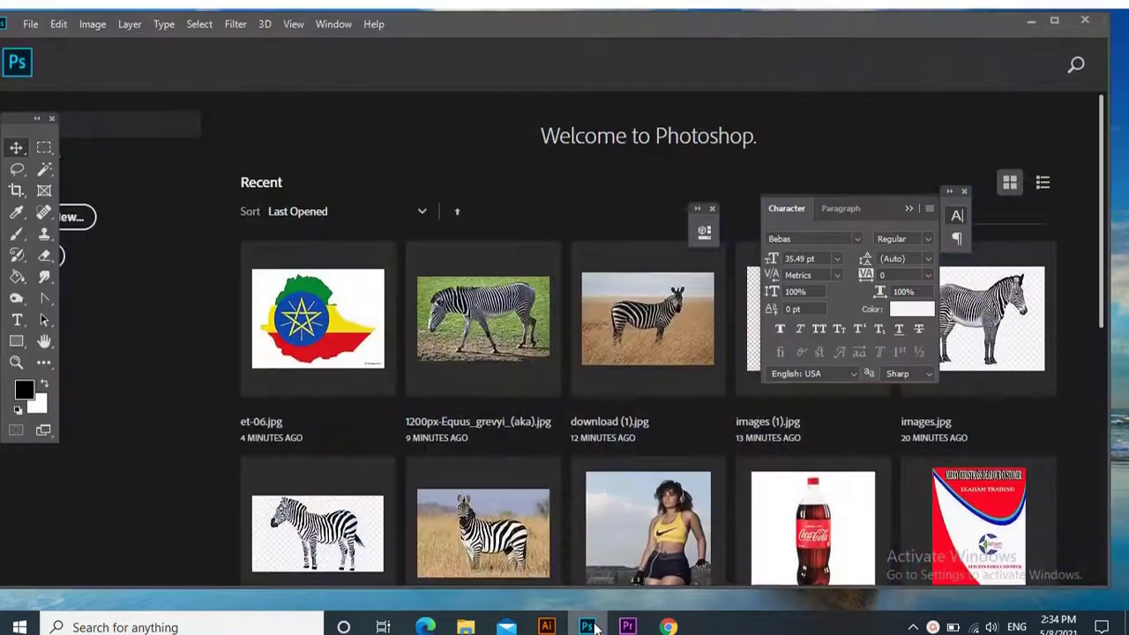
pyautogui.click(31, 24)
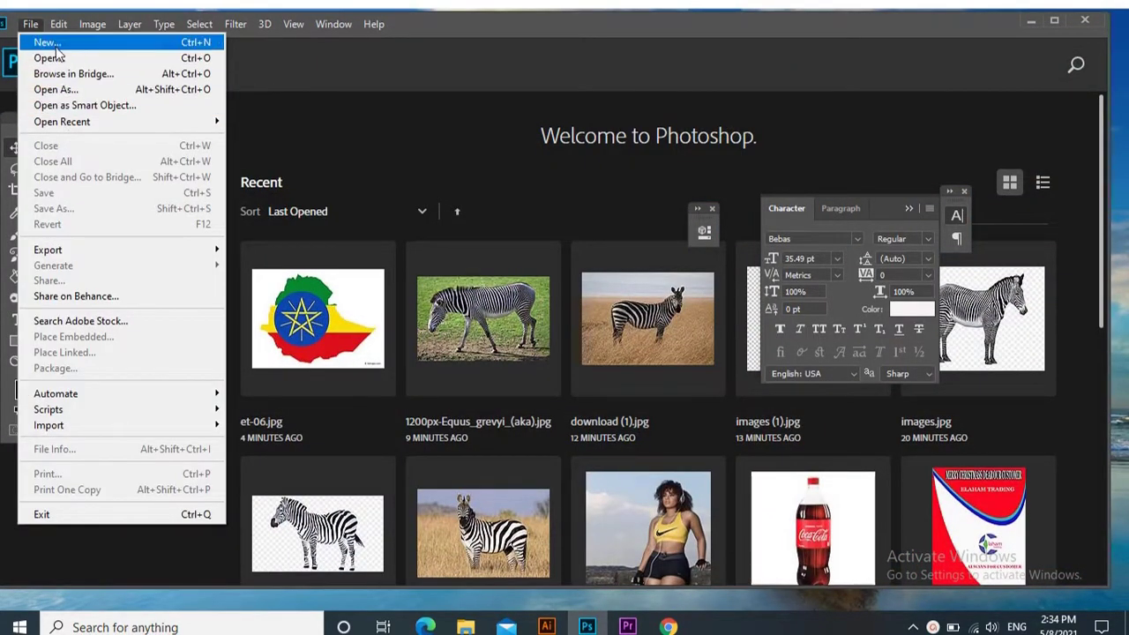
pyautogui.click(49, 41)
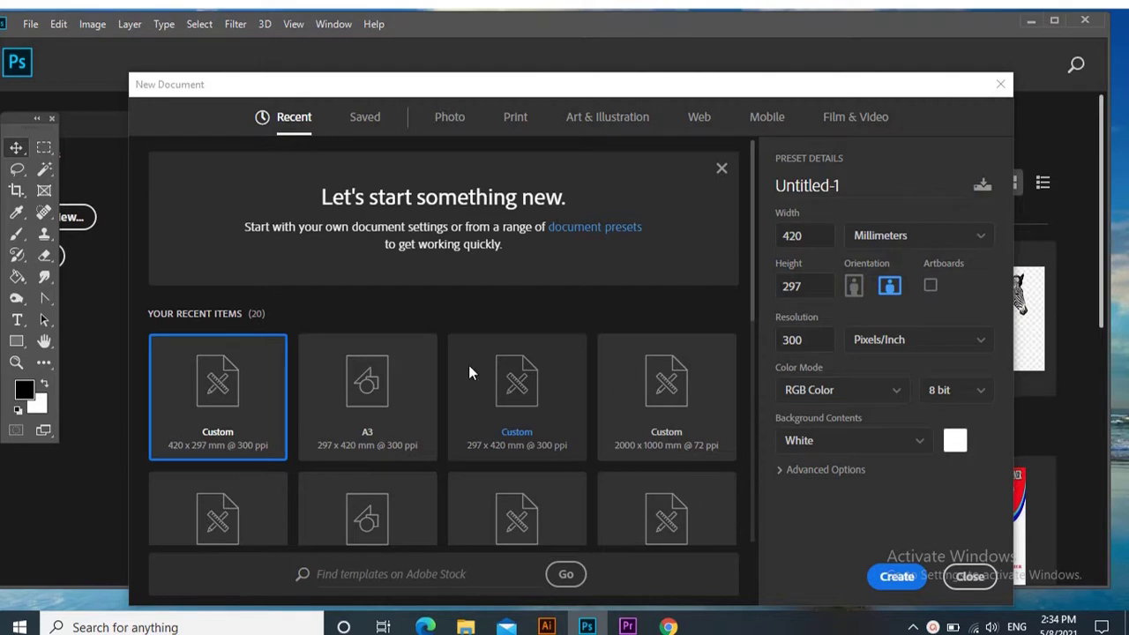
pyautogui.click(387, 378)
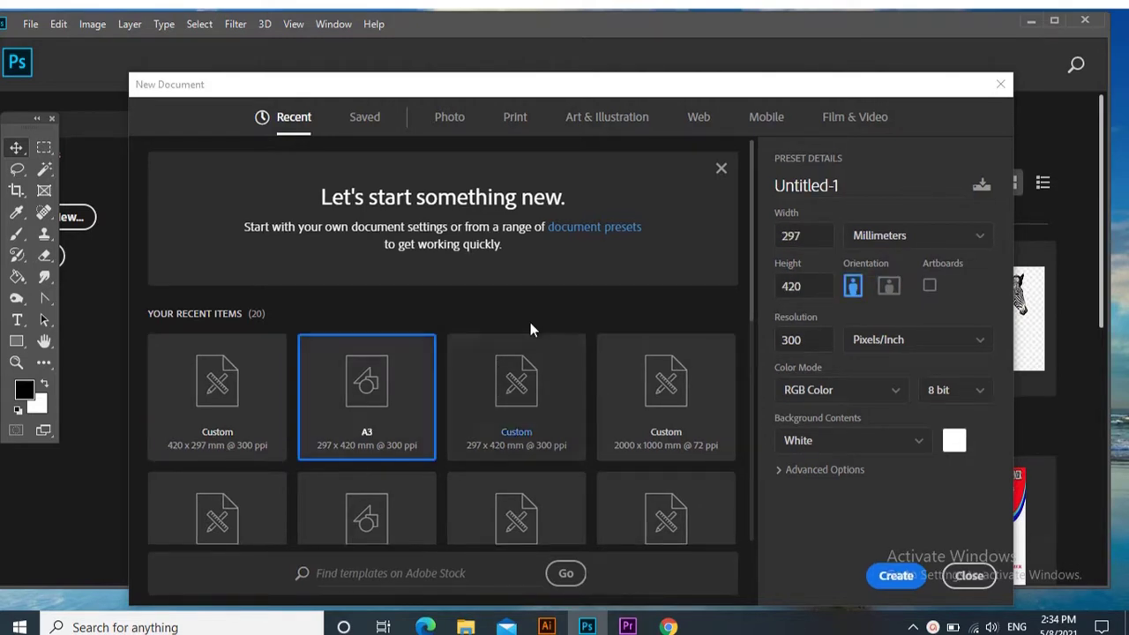
pyautogui.click(884, 290)
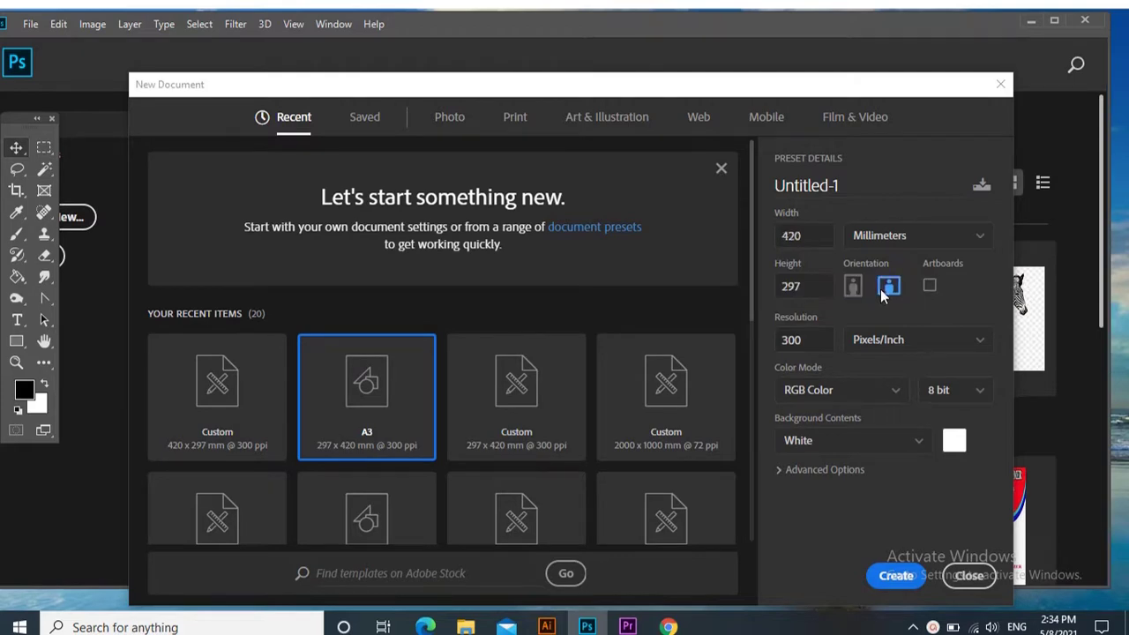
pyautogui.click(894, 577)
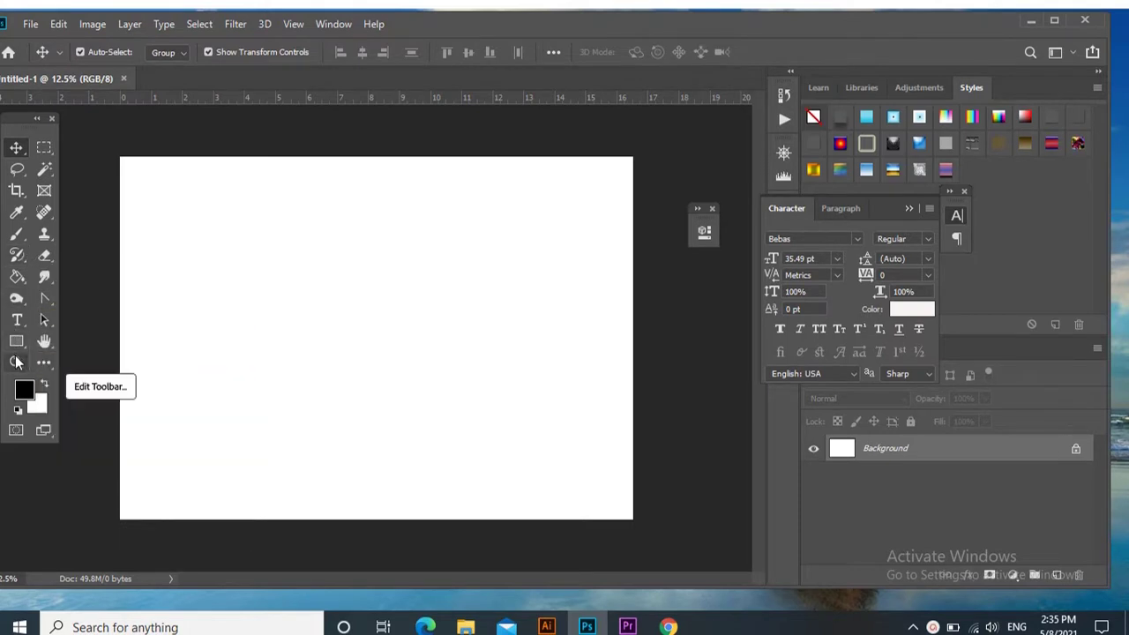
# Step: Select the Line tool, unlock the Background as Layer 0, and add an empty Layer 1
pyautogui.rightClick(45, 342)
pyautogui.click(48, 344)
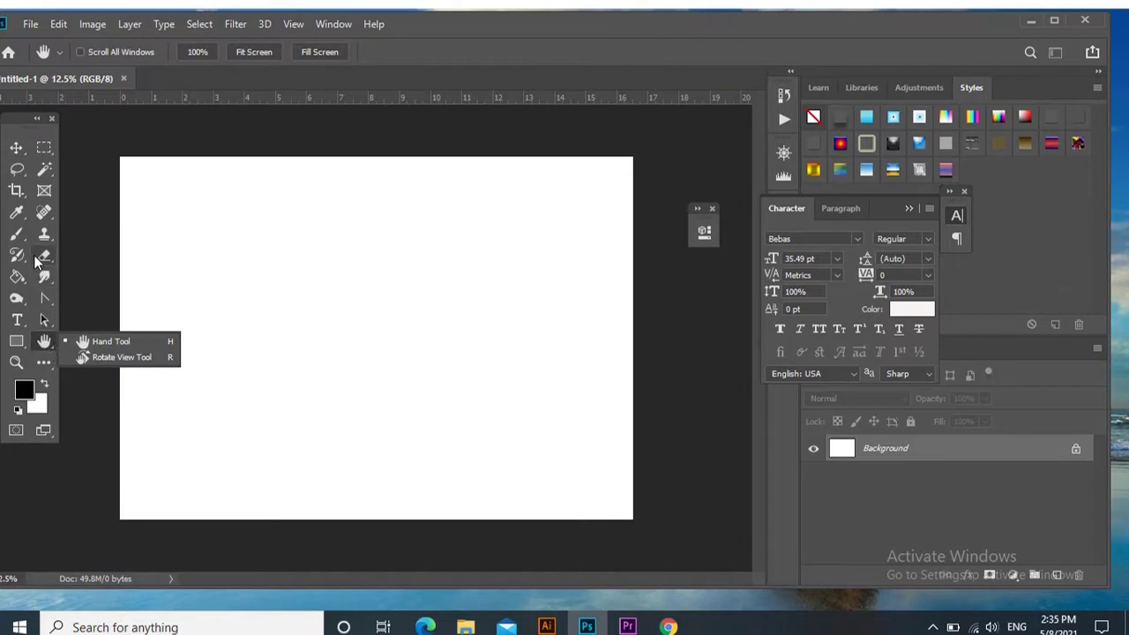
pyautogui.click(16, 341)
pyautogui.rightClick(16, 341)
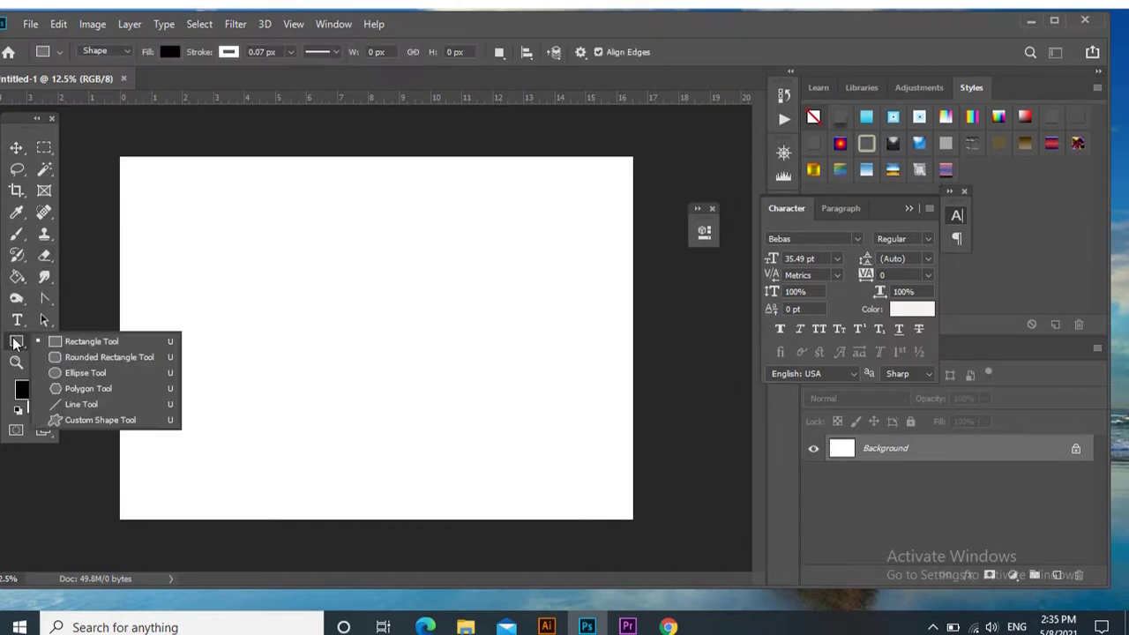
pyautogui.click(74, 403)
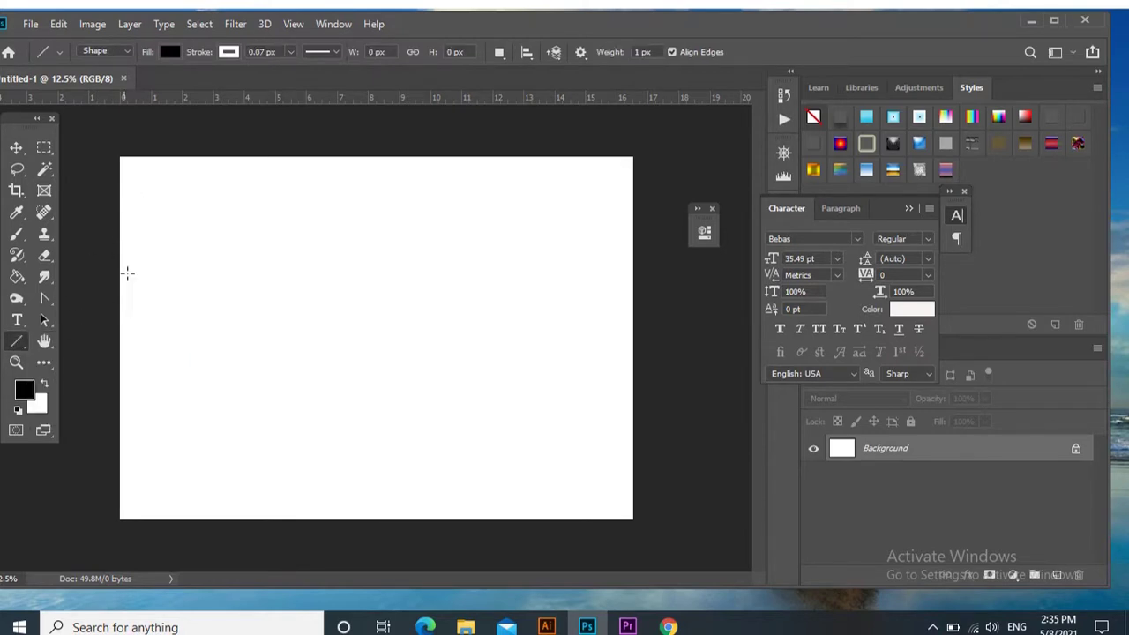
pyautogui.click(1076, 449)
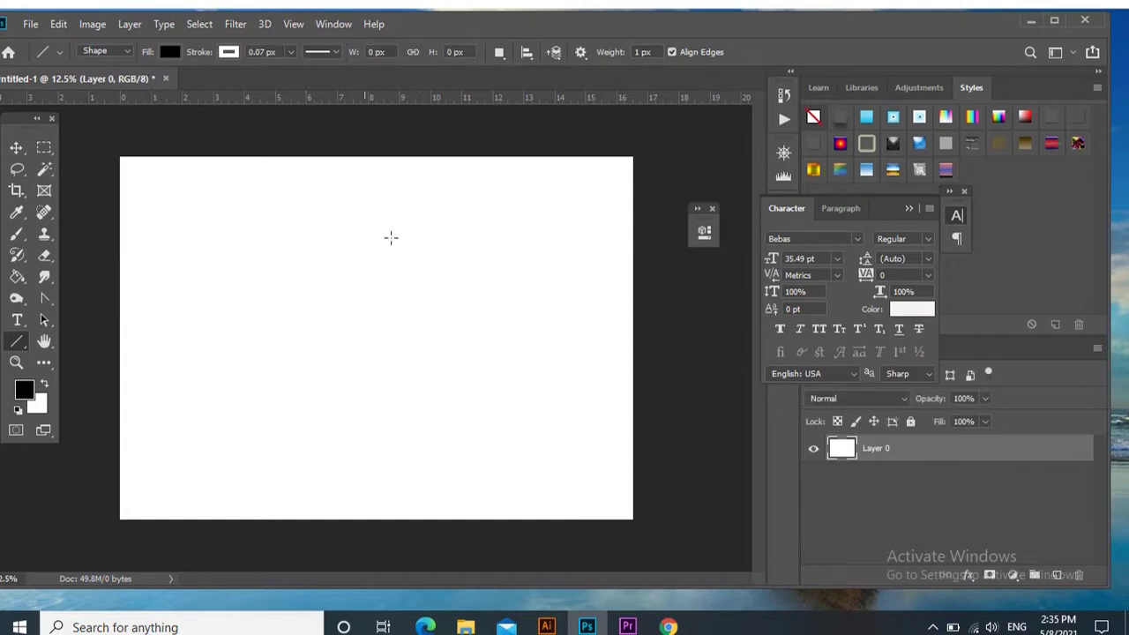
pyautogui.click(1055, 575)
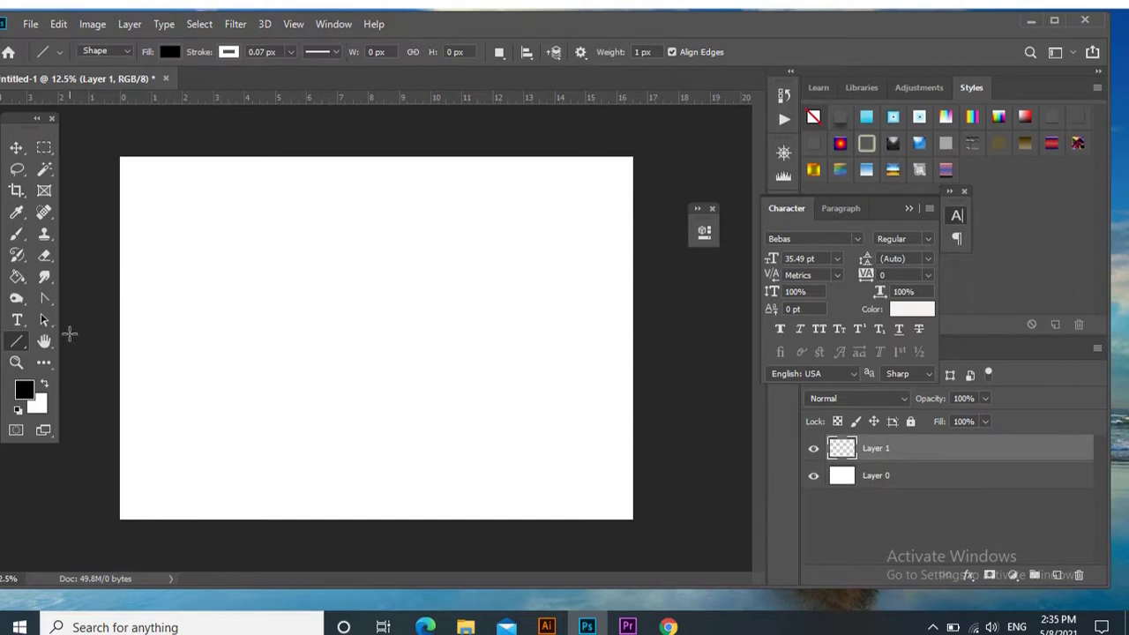
# Step: Fill Layer 1 with black foreground colour and set the Line tool's fill to white
pyautogui.click(55, 25)
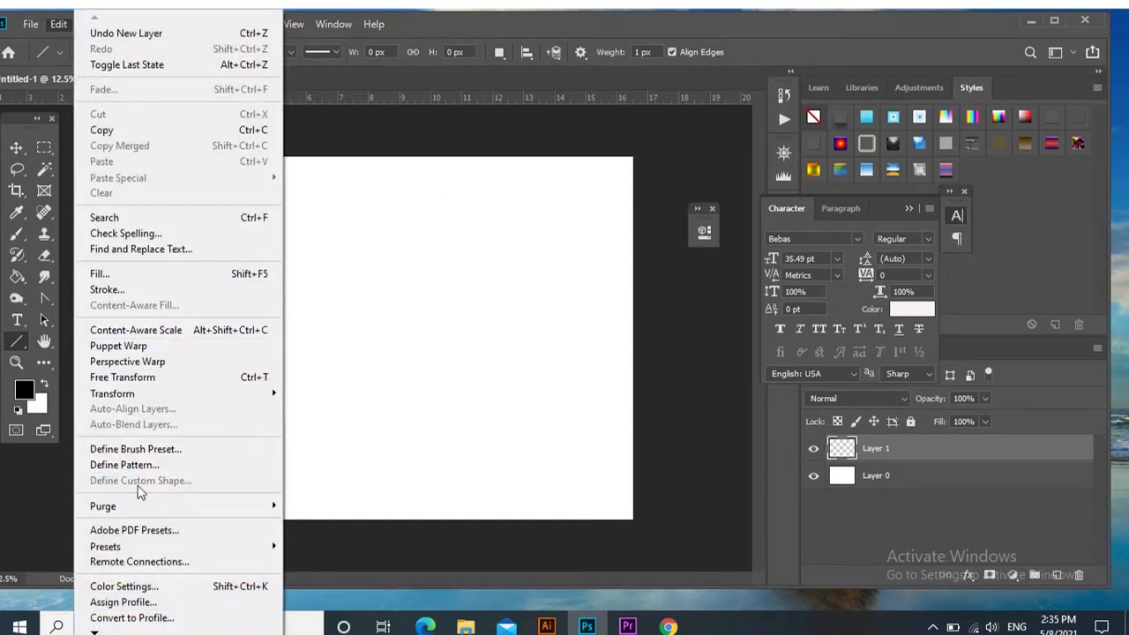
pyautogui.click(106, 275)
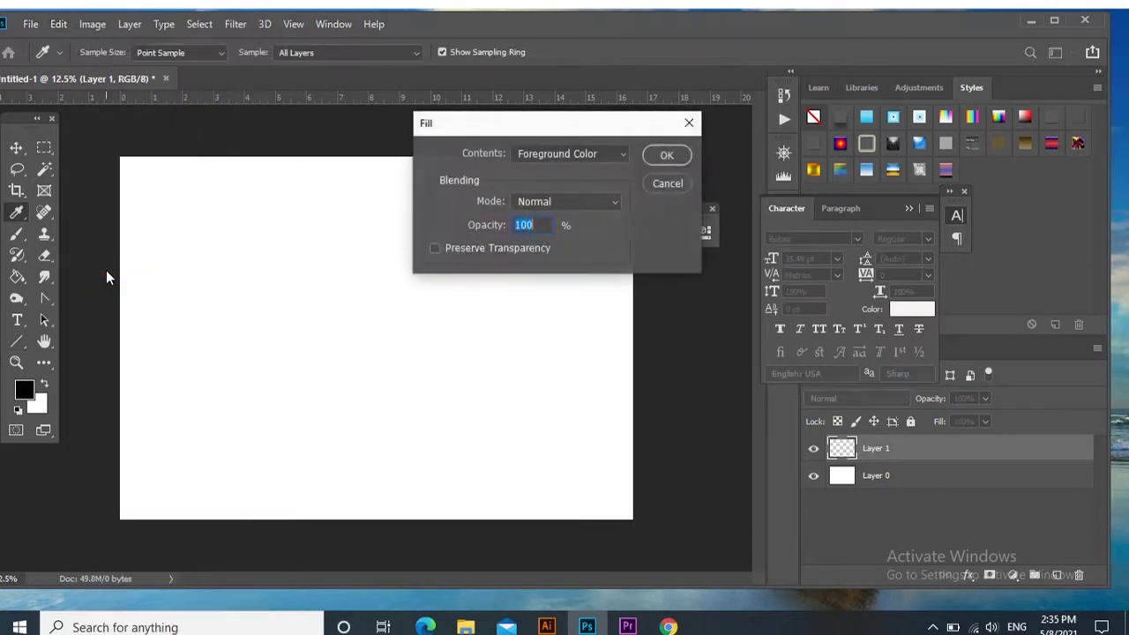
pyautogui.press('u')
pyautogui.click(654, 158)
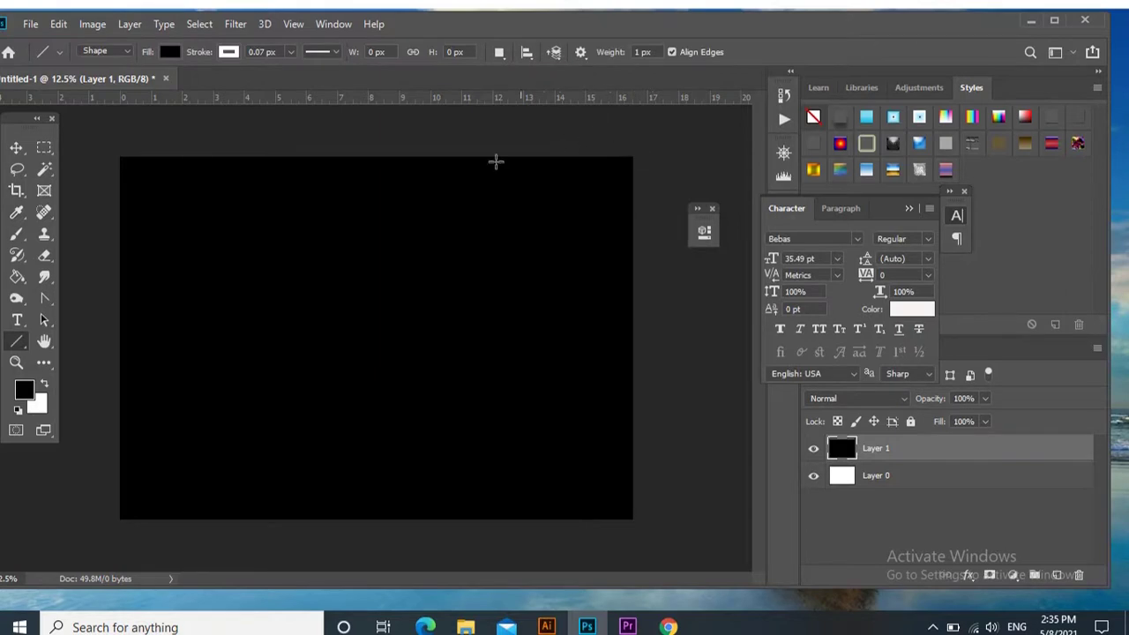
pyautogui.click(172, 53)
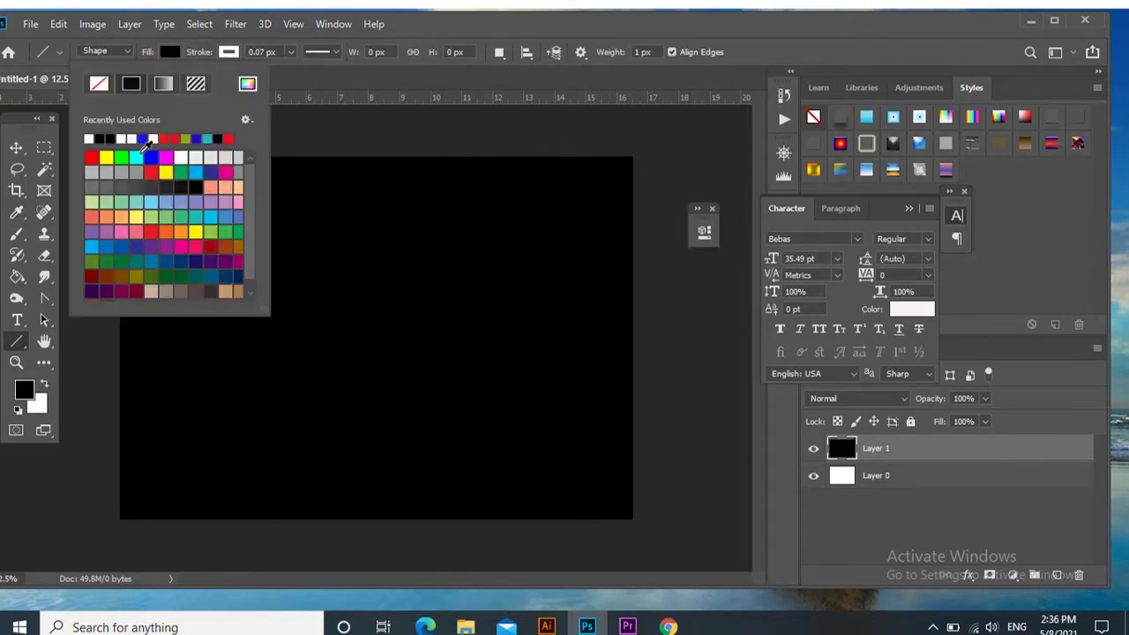
pyautogui.click(130, 138)
# Step: Draw a white line across the top, thicken it into a bar, and duplicate it below
pyautogui.click(276, 173)
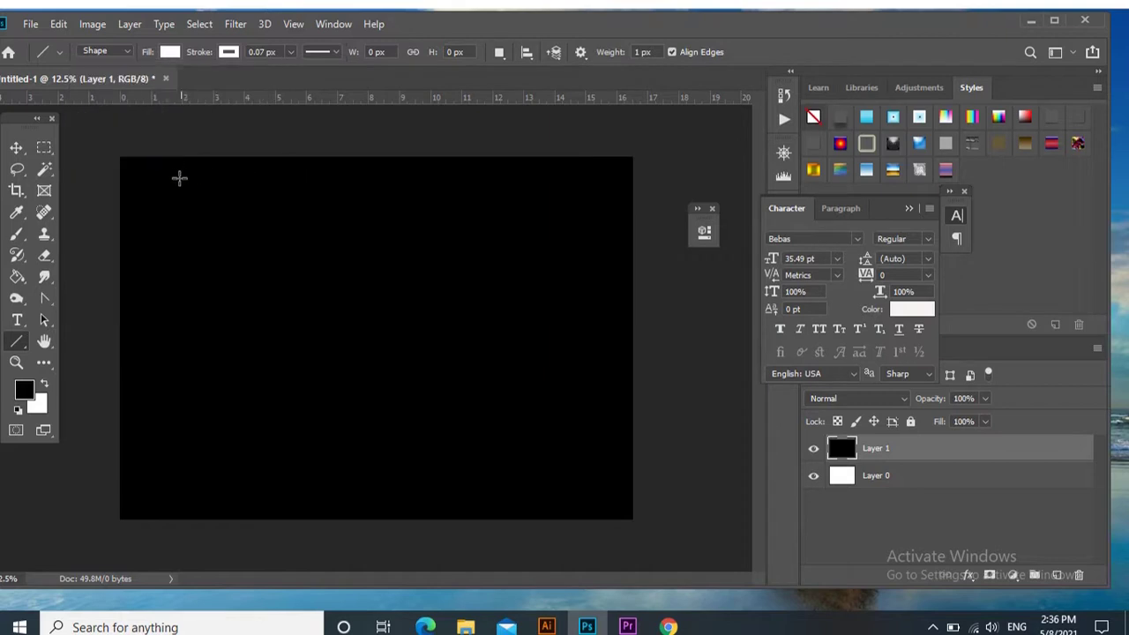
pyautogui.moveTo(146, 175)
pyautogui.mouseDown()
pyautogui.moveTo(168, 194)
pyautogui.moveTo(590, 177)
pyautogui.mouseUp()
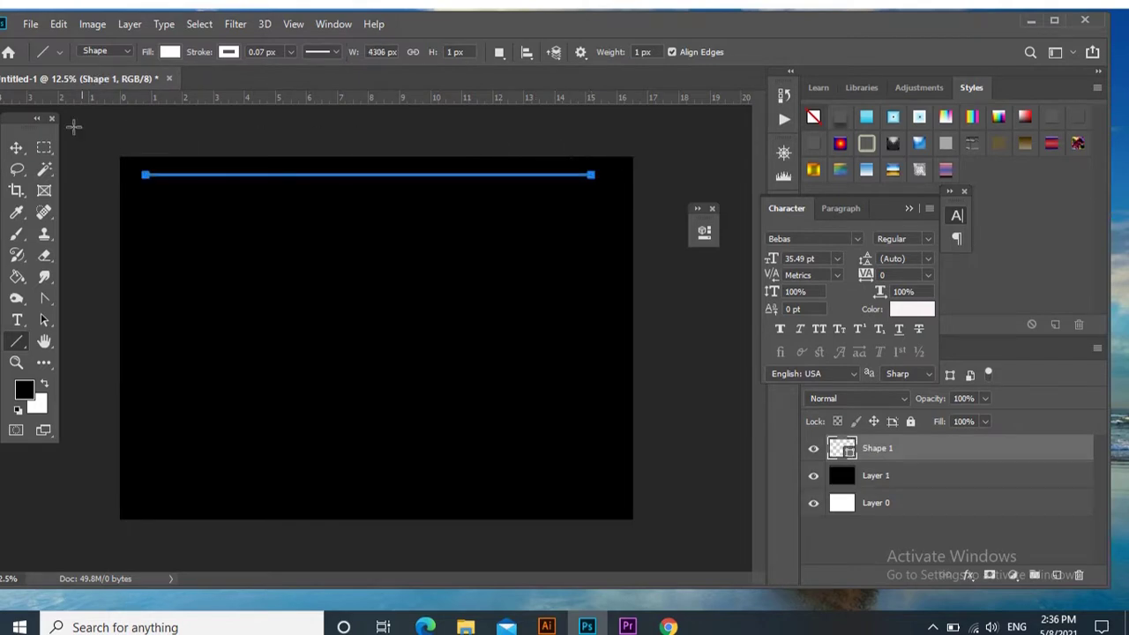
pyautogui.click(17, 147)
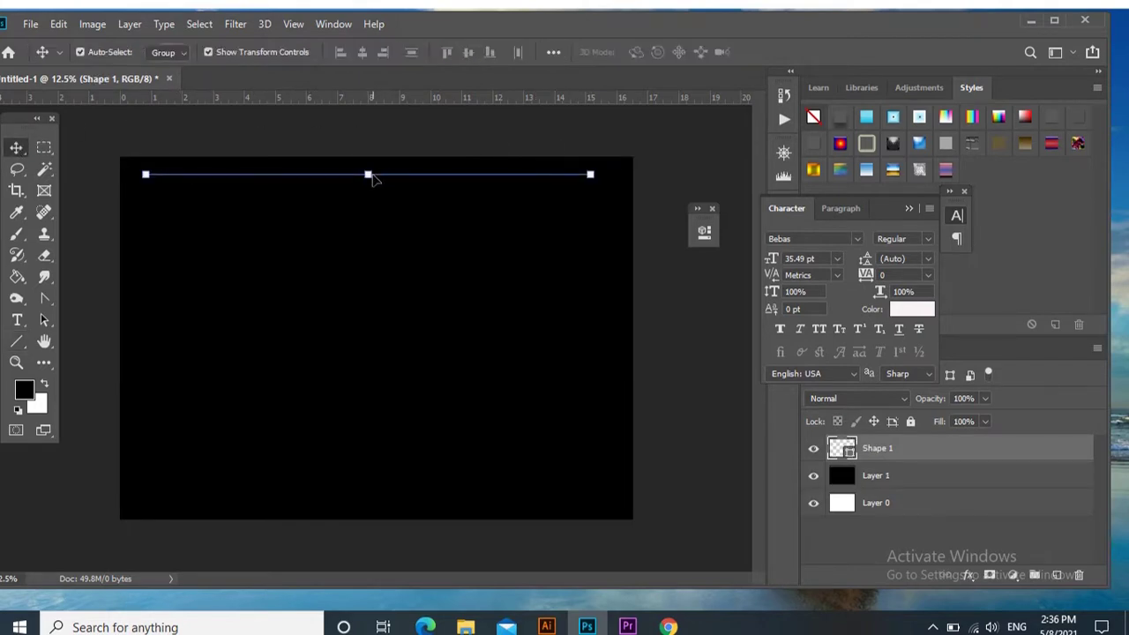
pyautogui.moveTo(368, 175); pyautogui.dragTo(367, 186)
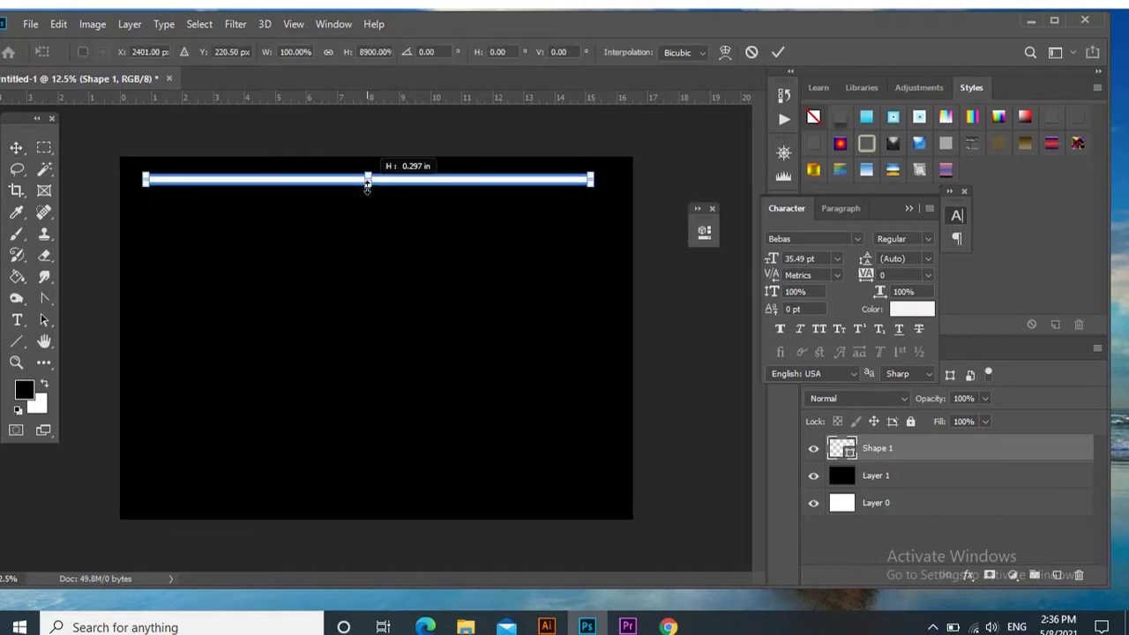
pyautogui.press('Return')
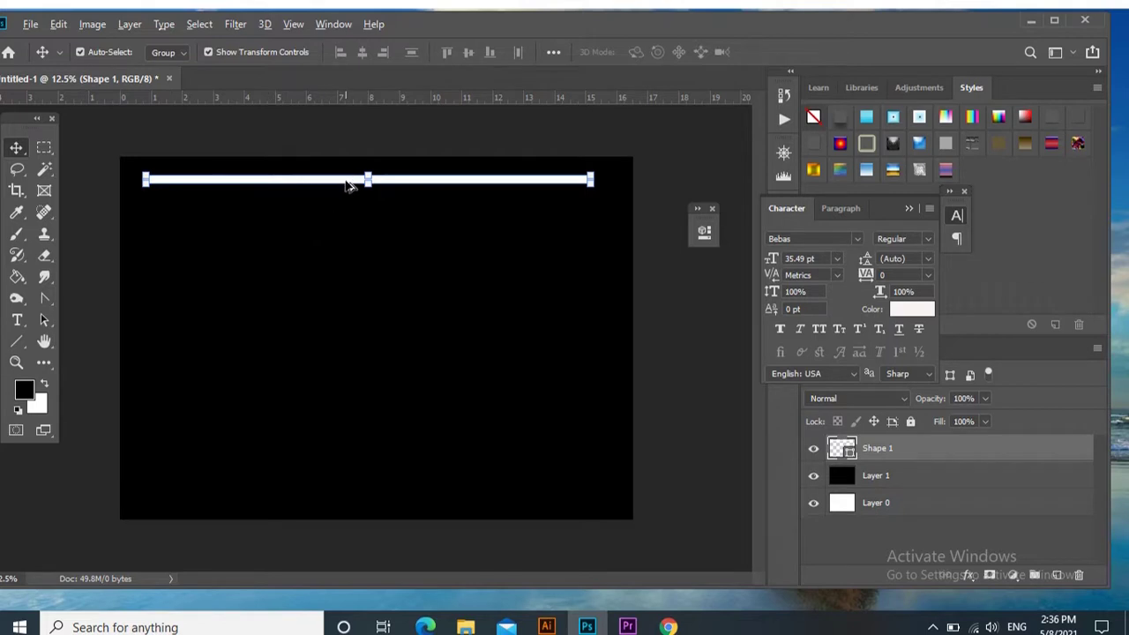
pyautogui.moveTo(347, 184); pyautogui.dragTo(339, 237)
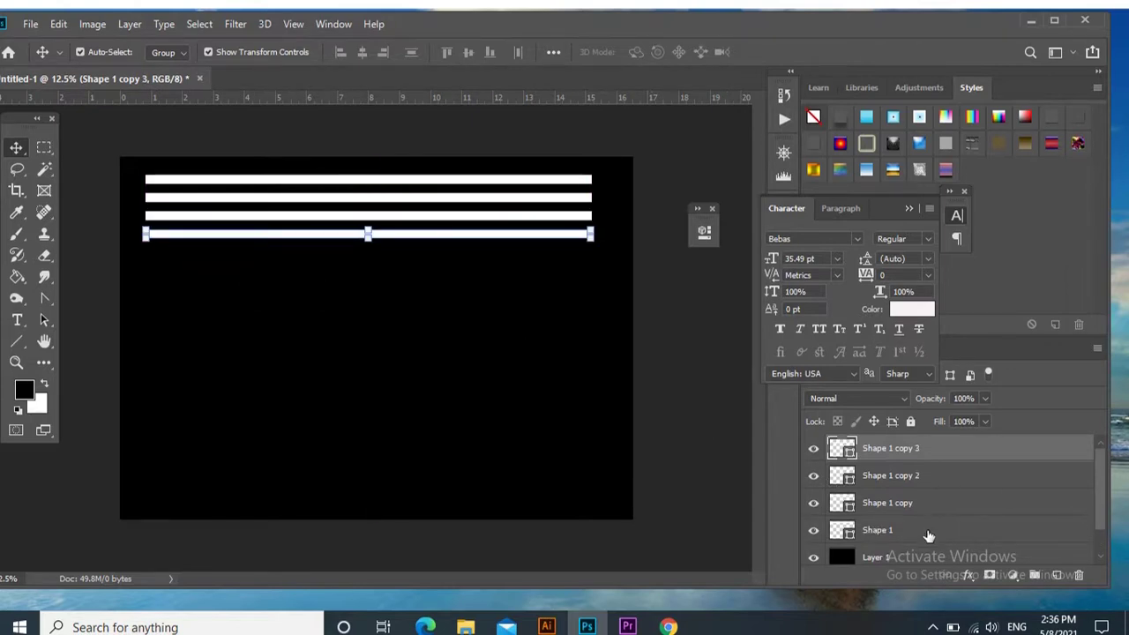
# Step: Select the four stripe layers and Alt-drag duplicate copies further down the canvas
pyautogui.keyDown('shift'); pyautogui.click(921, 530); pyautogui.keyUp('shift')
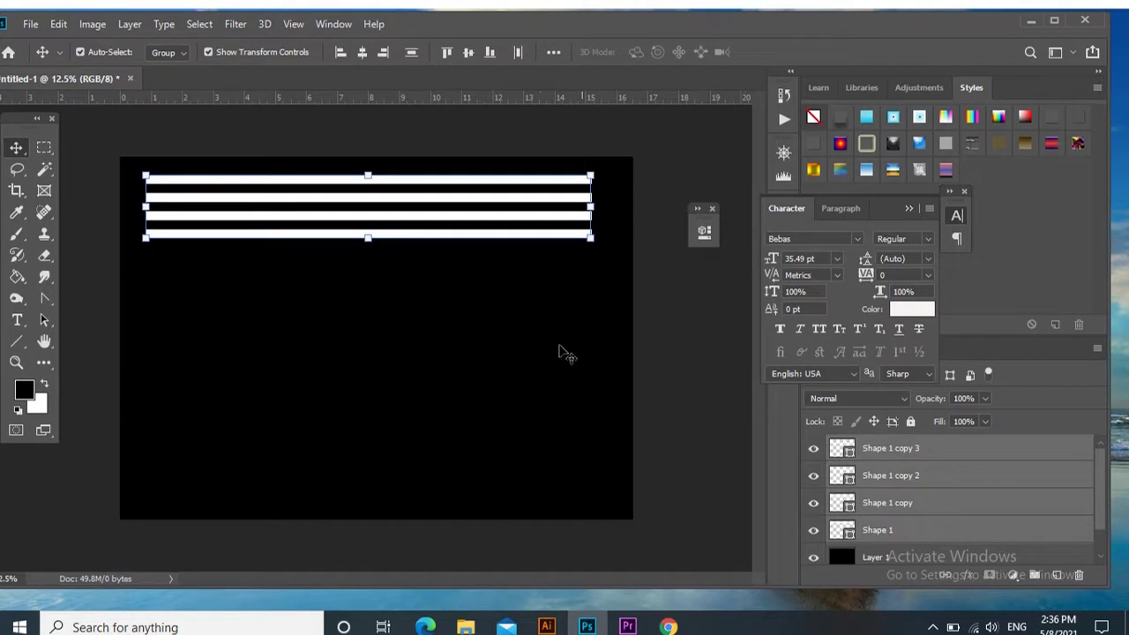
pyautogui.moveTo(426, 238); pyautogui.dragTo(431, 243)
pyautogui.press('super')
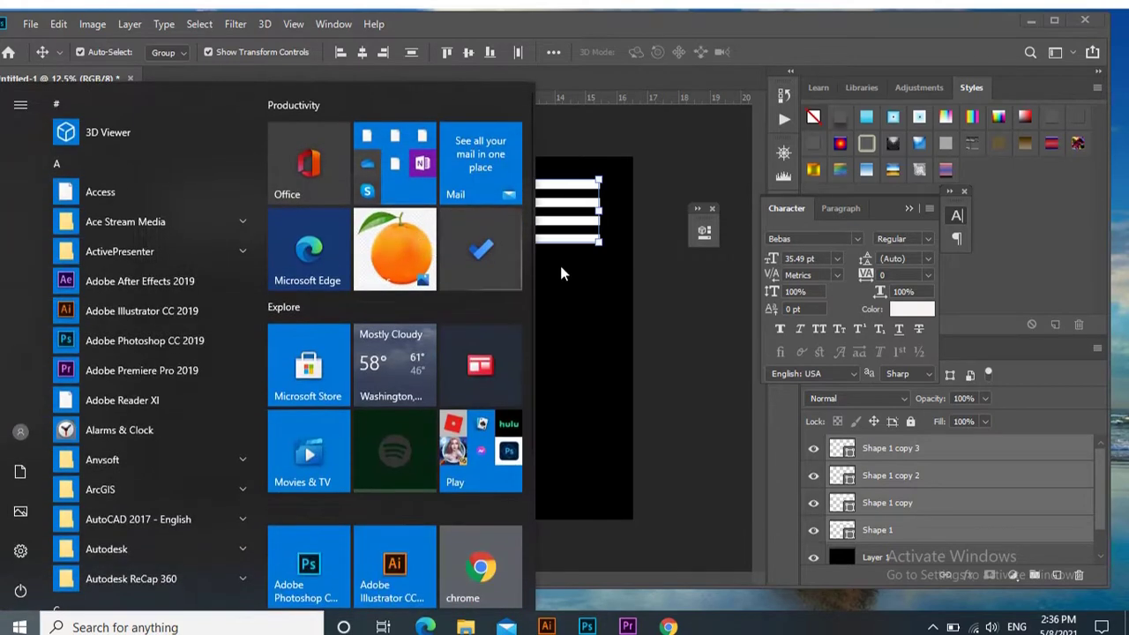
pyautogui.click(566, 248)
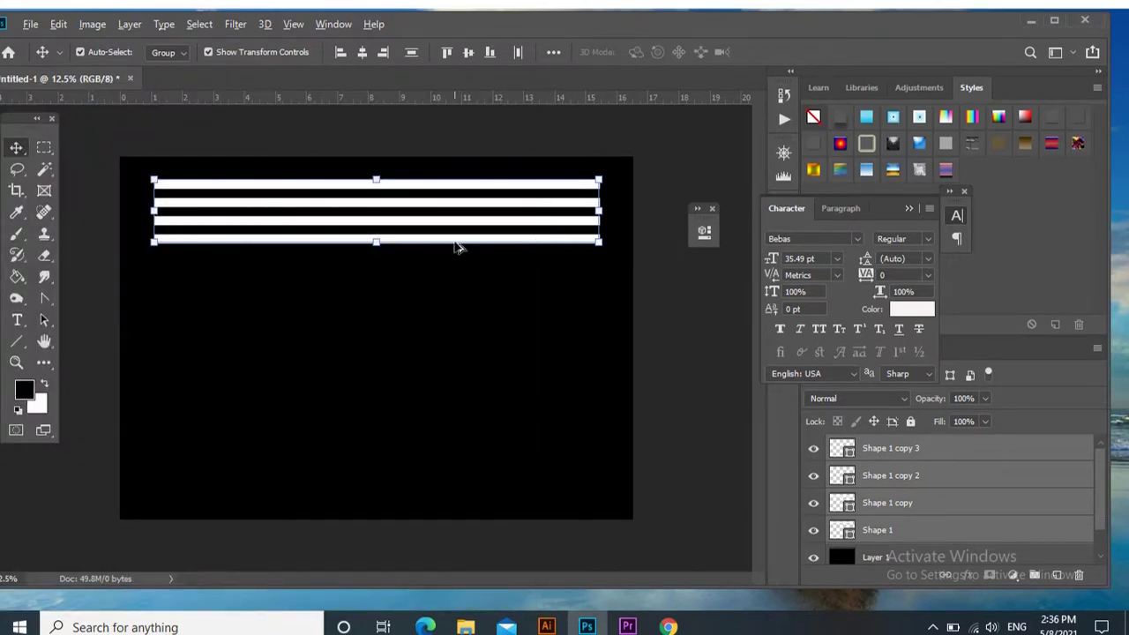
pyautogui.moveTo(443, 240)
pyautogui.keyDown('alt'); pyautogui.mouseDown()
pyautogui.moveTo(441, 477)
pyautogui.moveTo(440, 459)
pyautogui.mouseUp(); pyautogui.keyUp('alt')
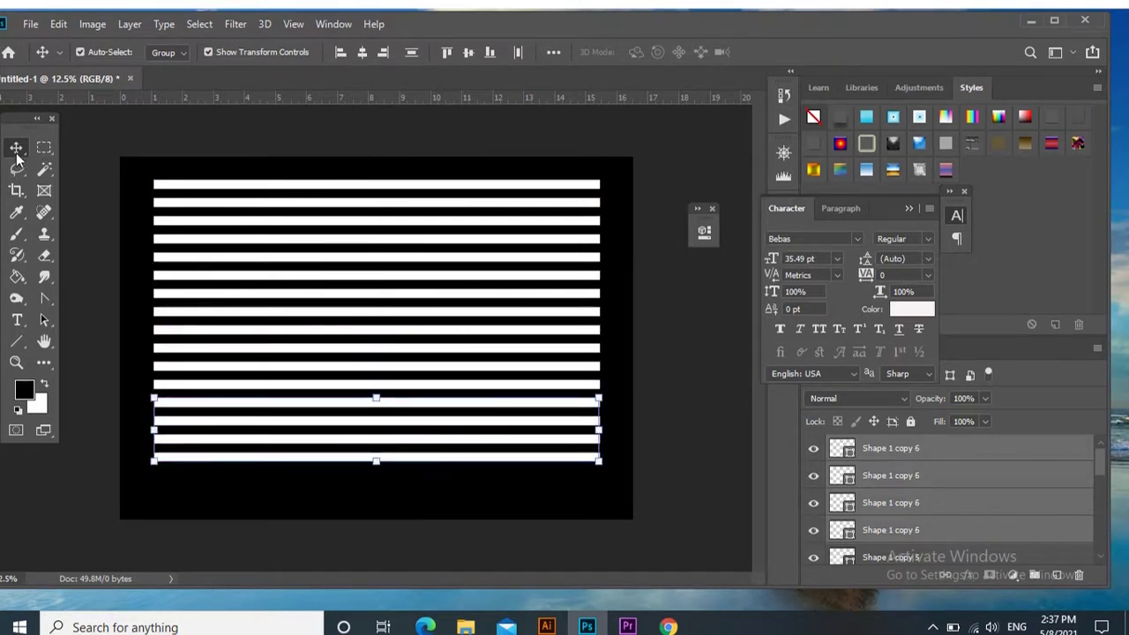
# Step: Select every stripe layer down to Shape 1 and convert them into one Smart Object
pyautogui.click(108, 152)
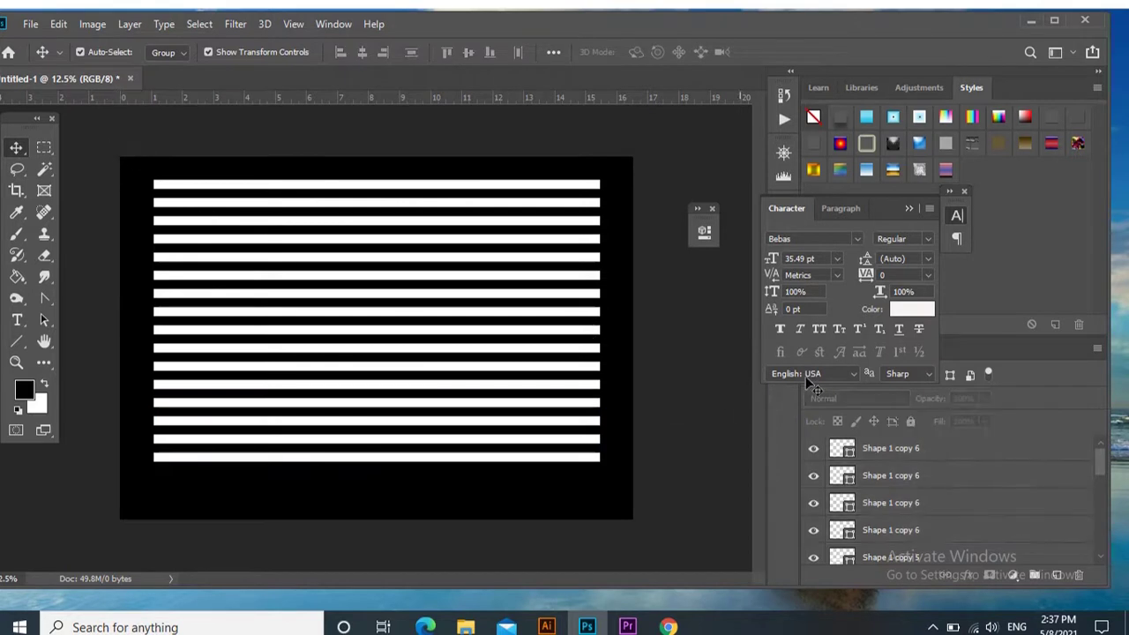
pyautogui.click(875, 450)
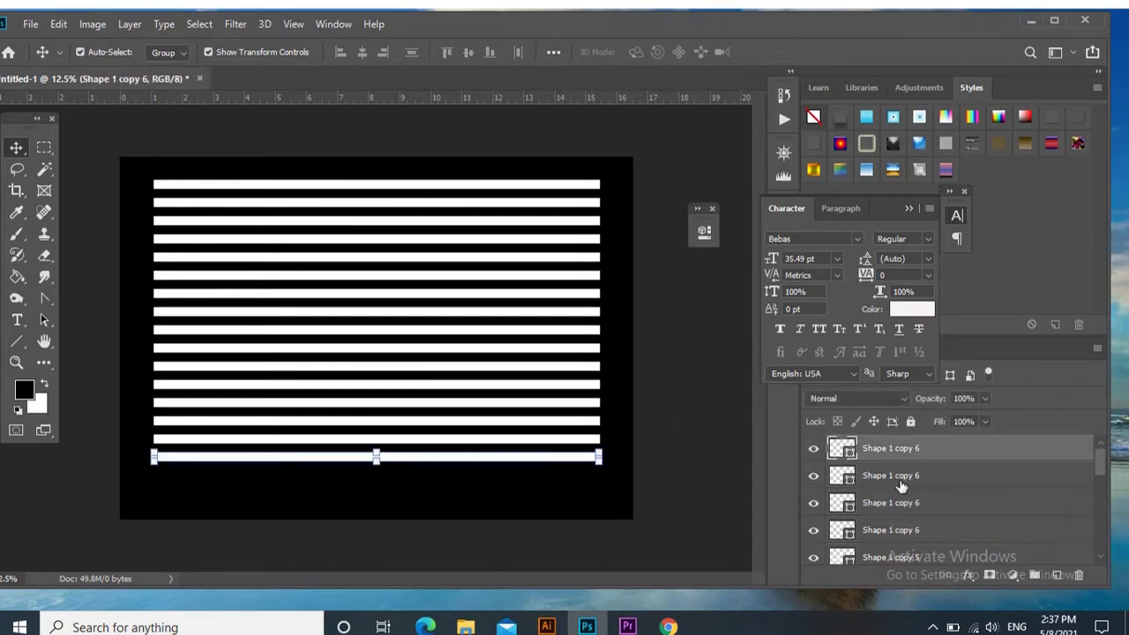
pyautogui.scroll(-5, 895, 480)
pyautogui.scroll(-3, 899, 485)
pyautogui.scroll(-3, 901, 488)
pyautogui.scroll(-1, 900, 492)
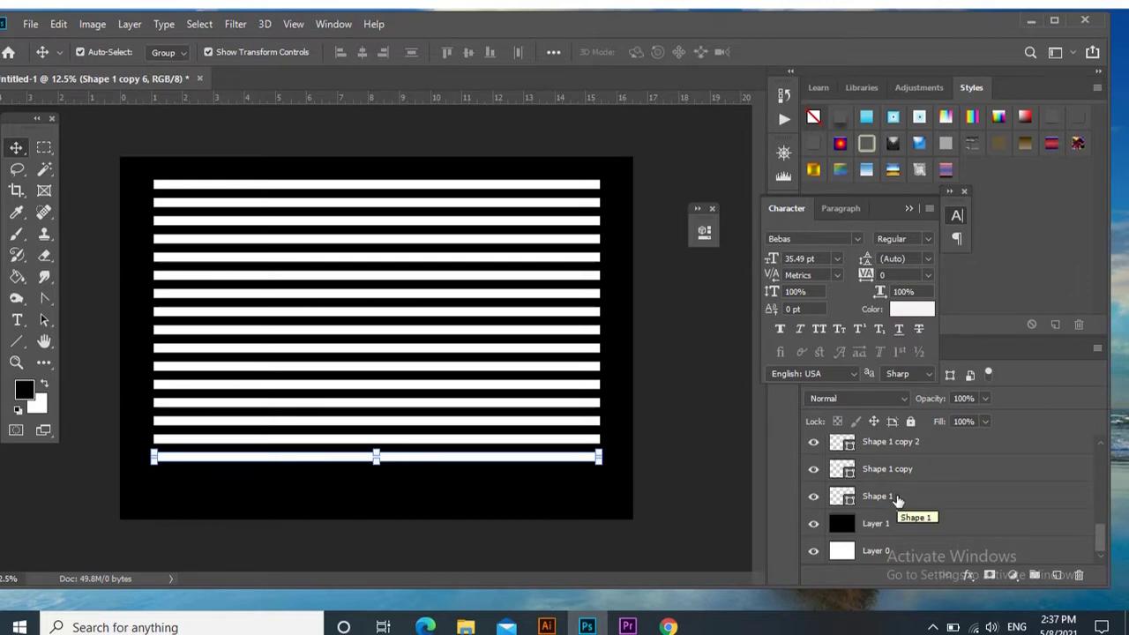
pyautogui.keyDown('shift'); pyautogui.click(895, 499); pyautogui.keyUp('shift')
pyautogui.rightClick(896, 499)
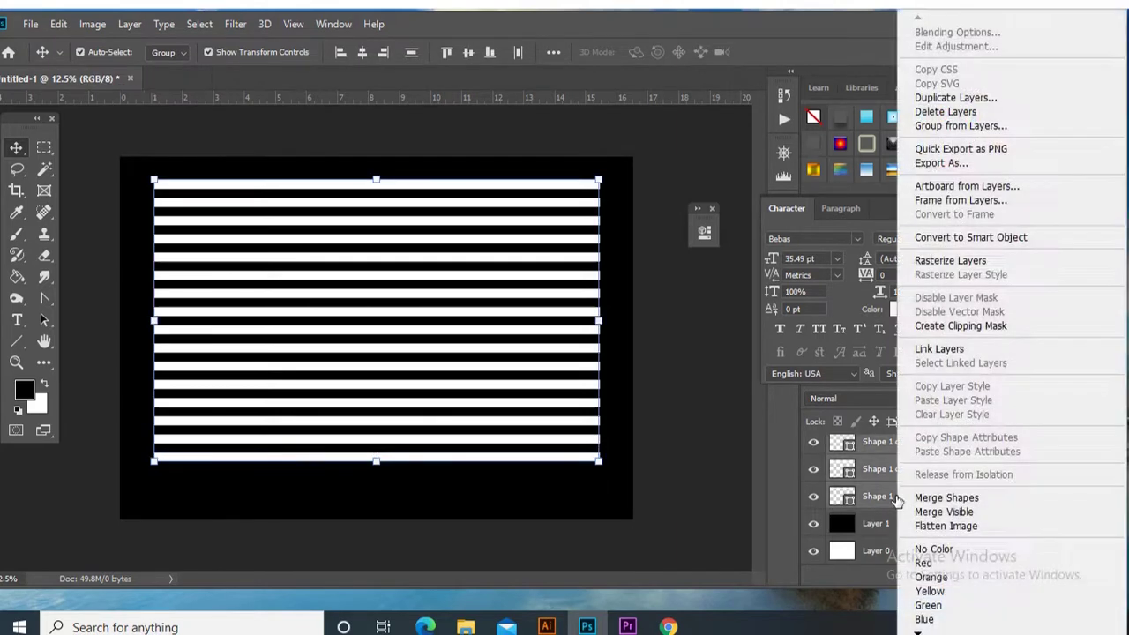
pyautogui.click(970, 238)
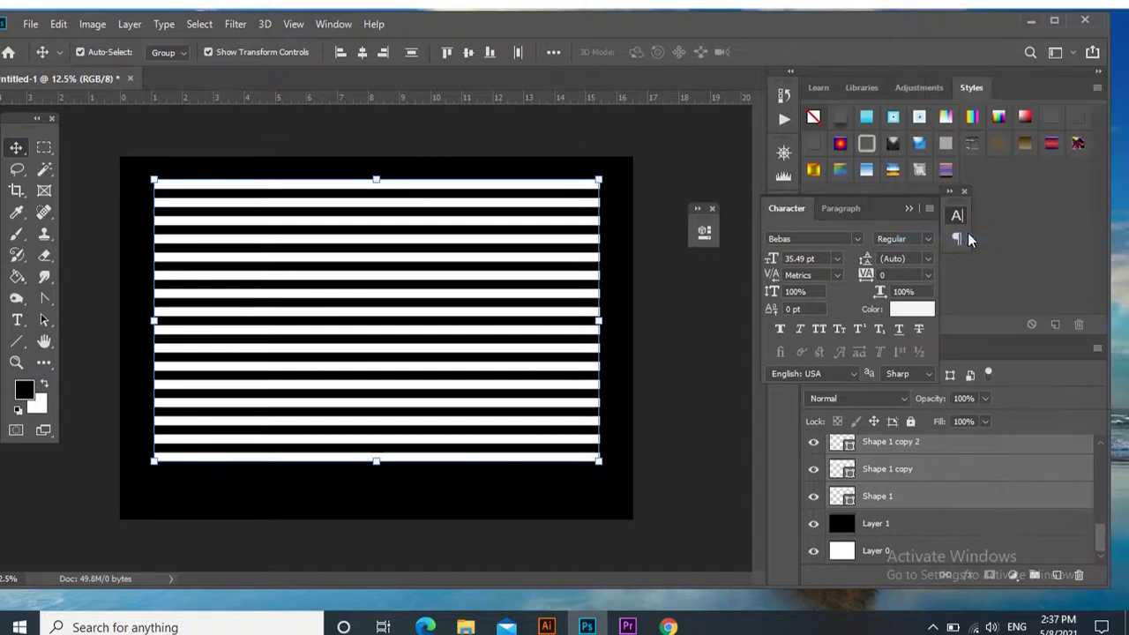
# Step: Rasterize the combined Shape 1 copy 6 layer and open it in Liquify
pyautogui.click(698, 342)
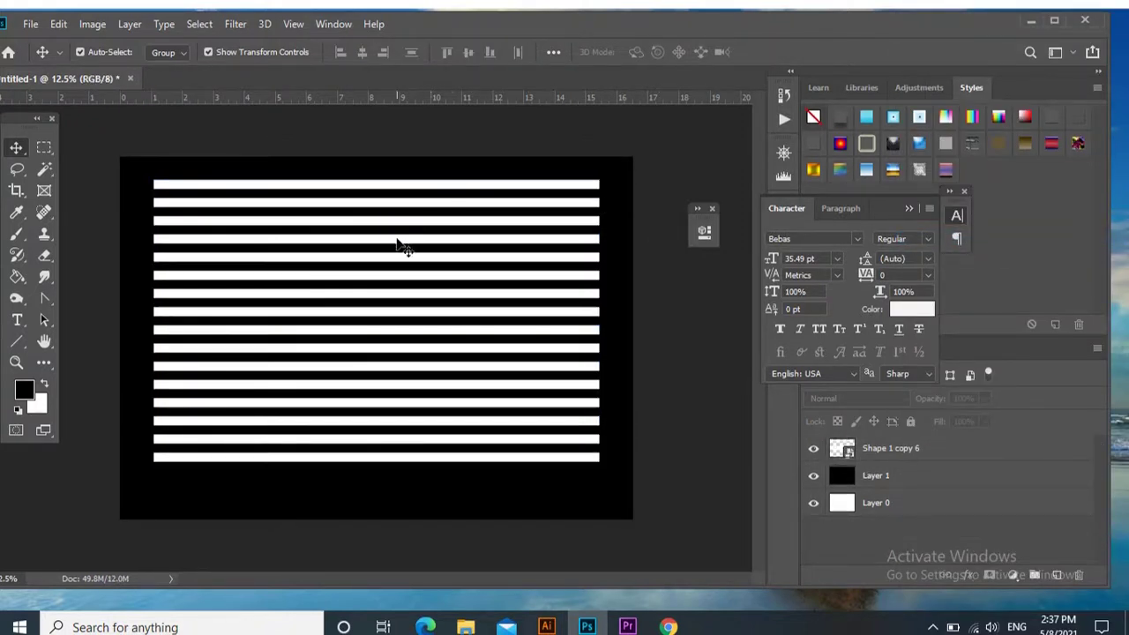
pyautogui.click(896, 456)
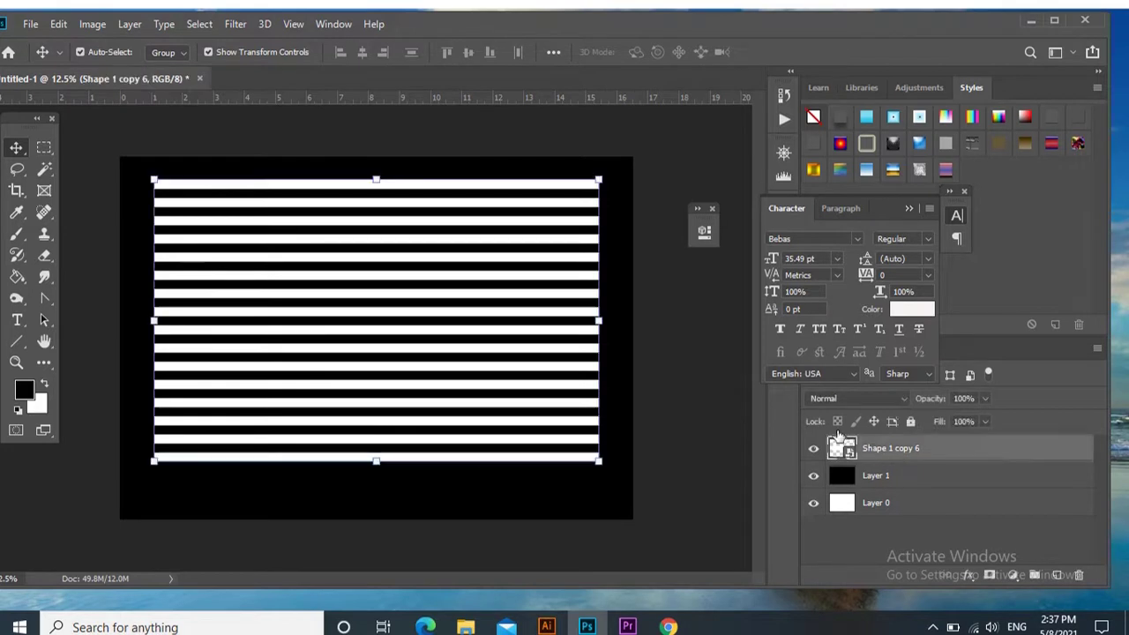
pyautogui.click(231, 24)
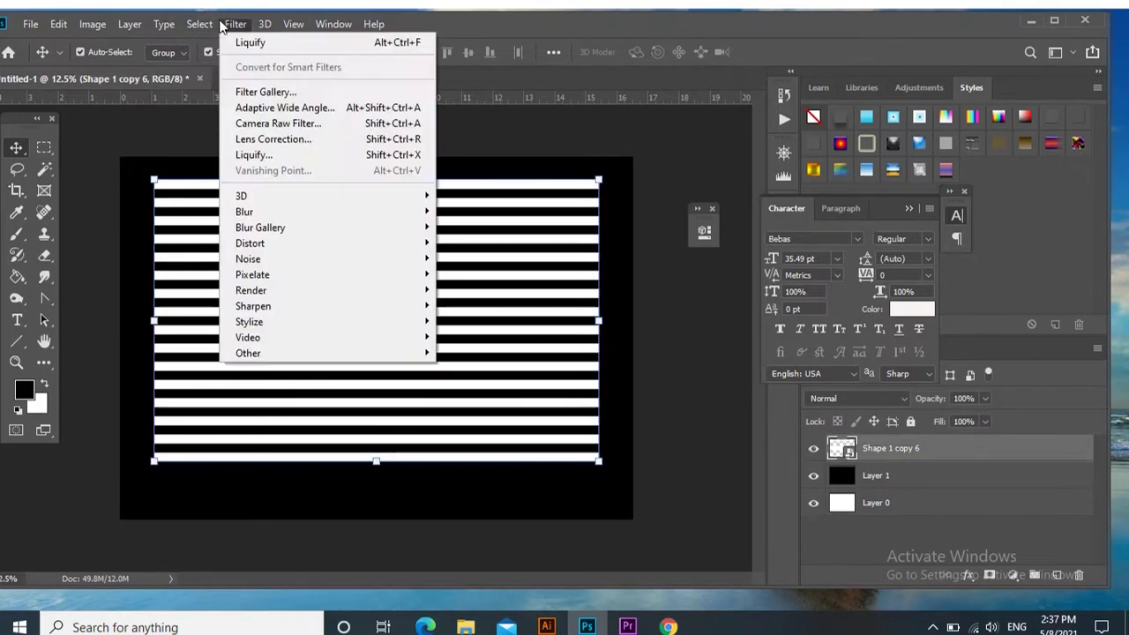
pyautogui.click(222, 23)
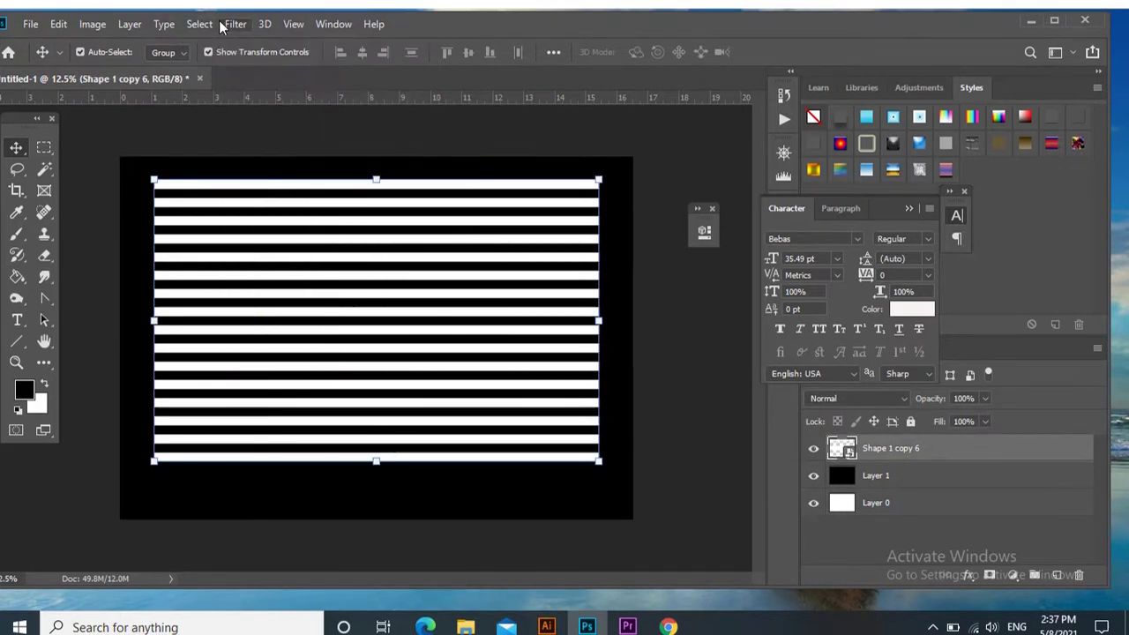
pyautogui.rightClick(920, 451)
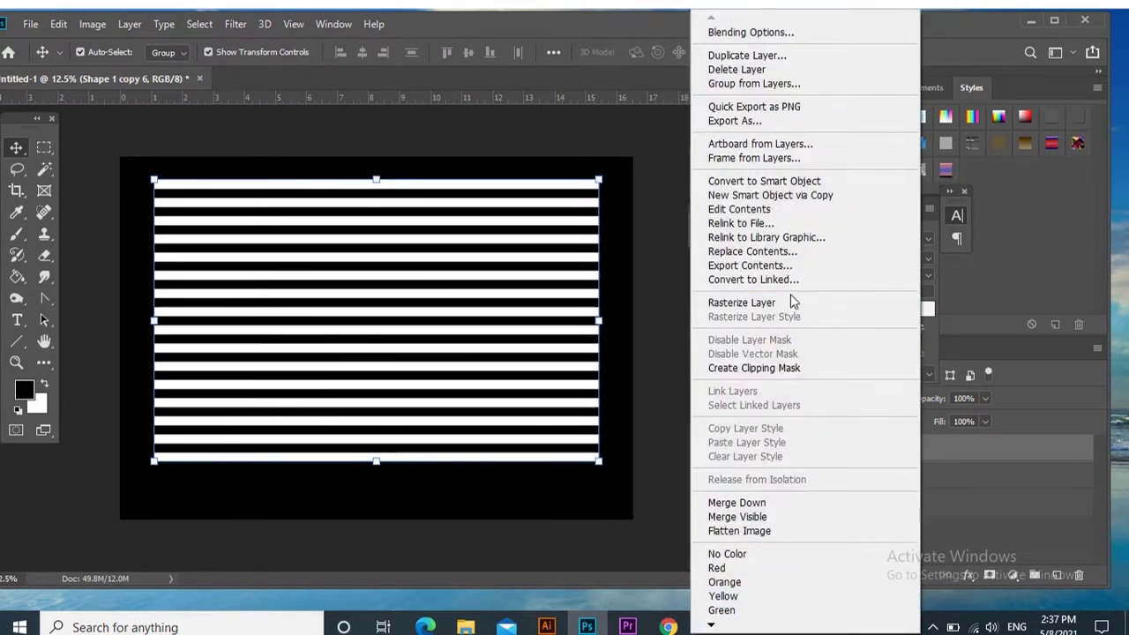
pyautogui.click(787, 304)
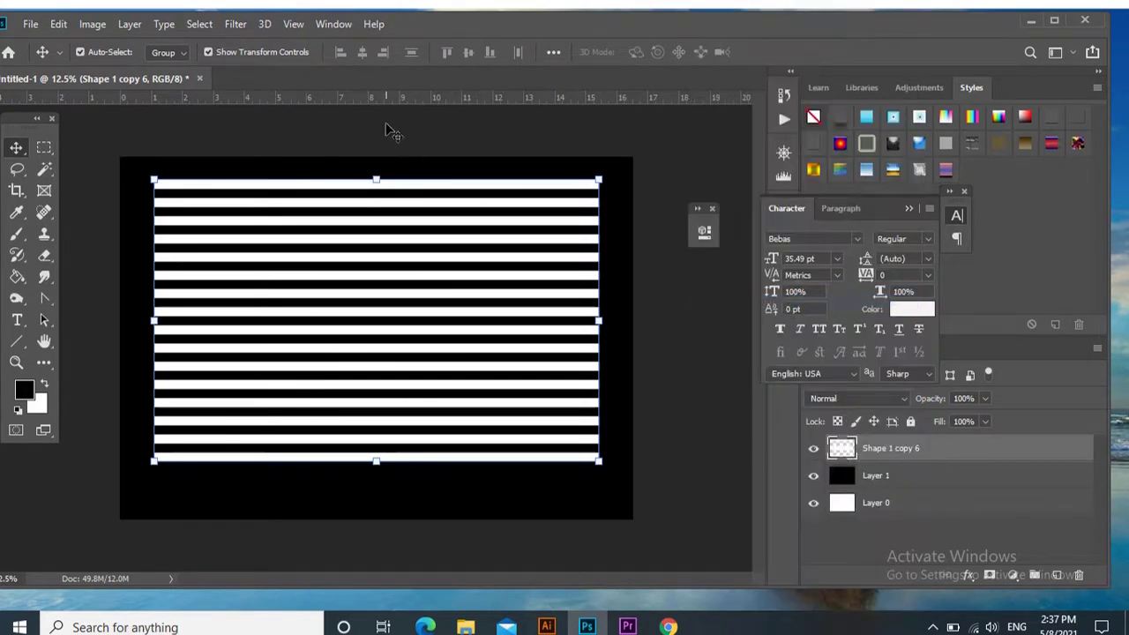
pyautogui.click(233, 24)
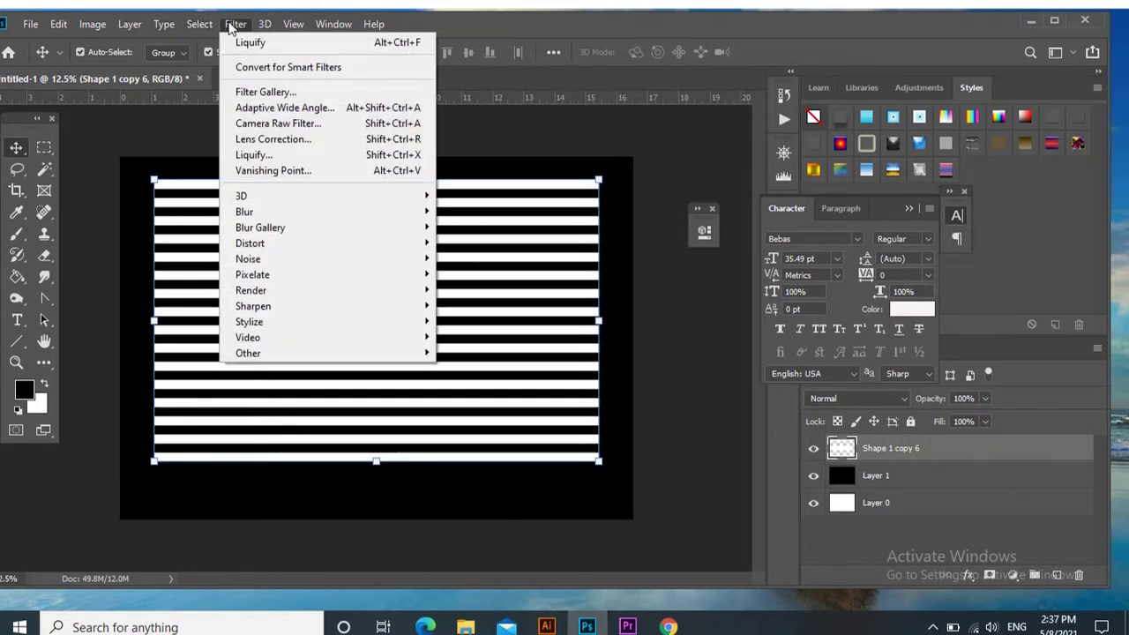
pyautogui.click(245, 156)
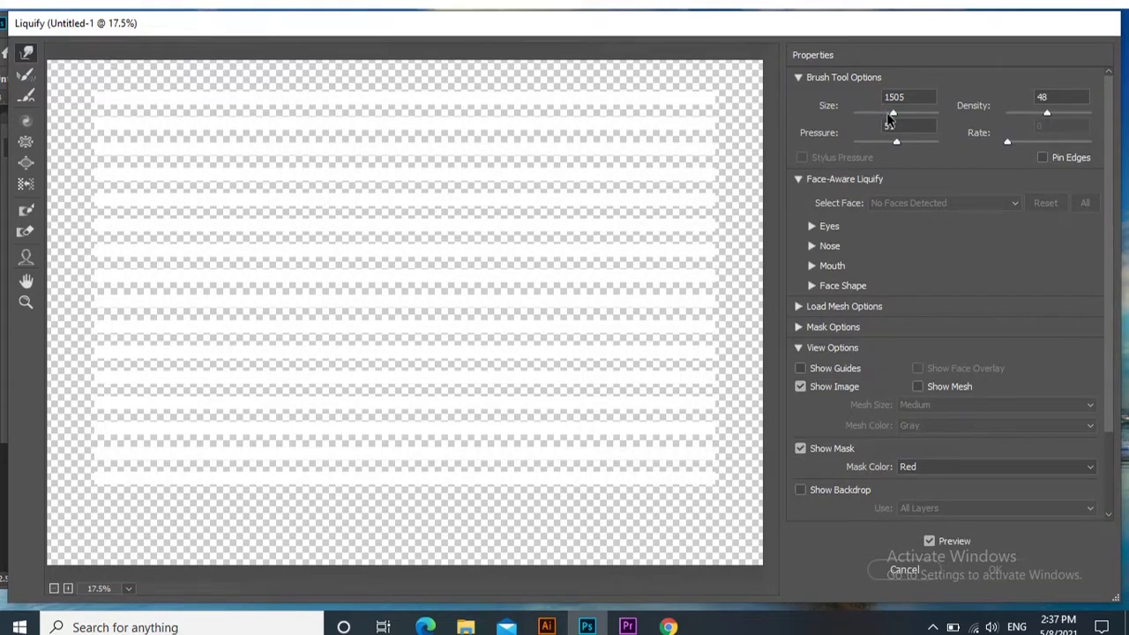
# Step: Set the Forward Warp brush to 1230, push stripes down in eight places, and apply
pyautogui.moveTo(886, 117); pyautogui.dragTo(883, 119)
pyautogui.click(890, 113)
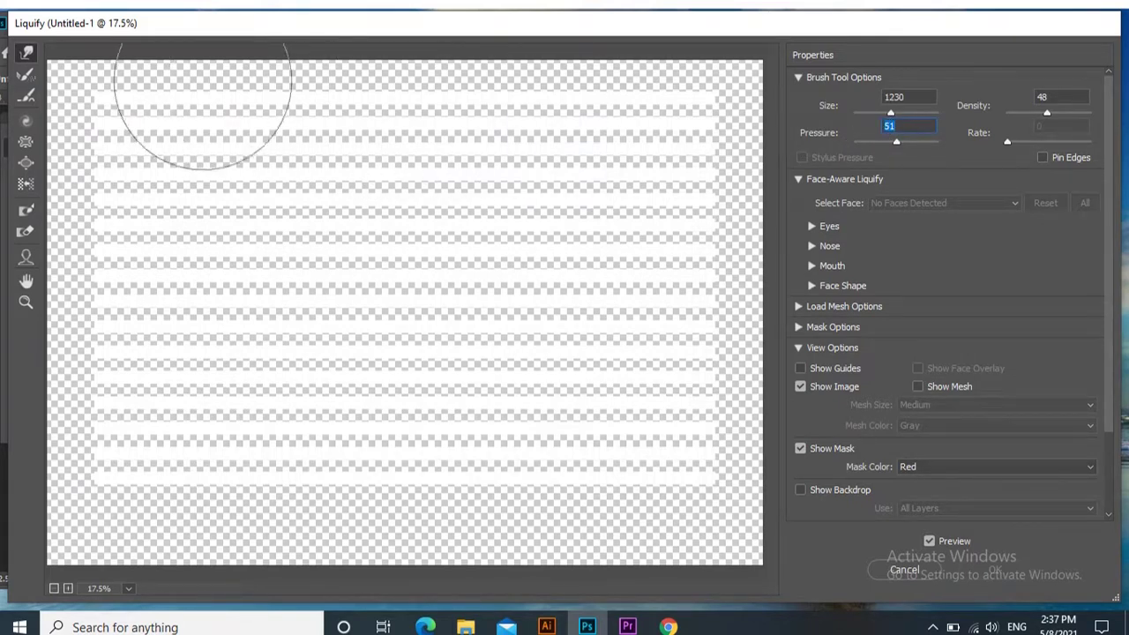
pyautogui.moveTo(164, 114)
pyautogui.mouseDown()
pyautogui.moveTo(148, 169)
pyautogui.moveTo(164, 239)
pyautogui.mouseUp()
pyautogui.moveTo(346, 147); pyautogui.dragTo(315, 341)
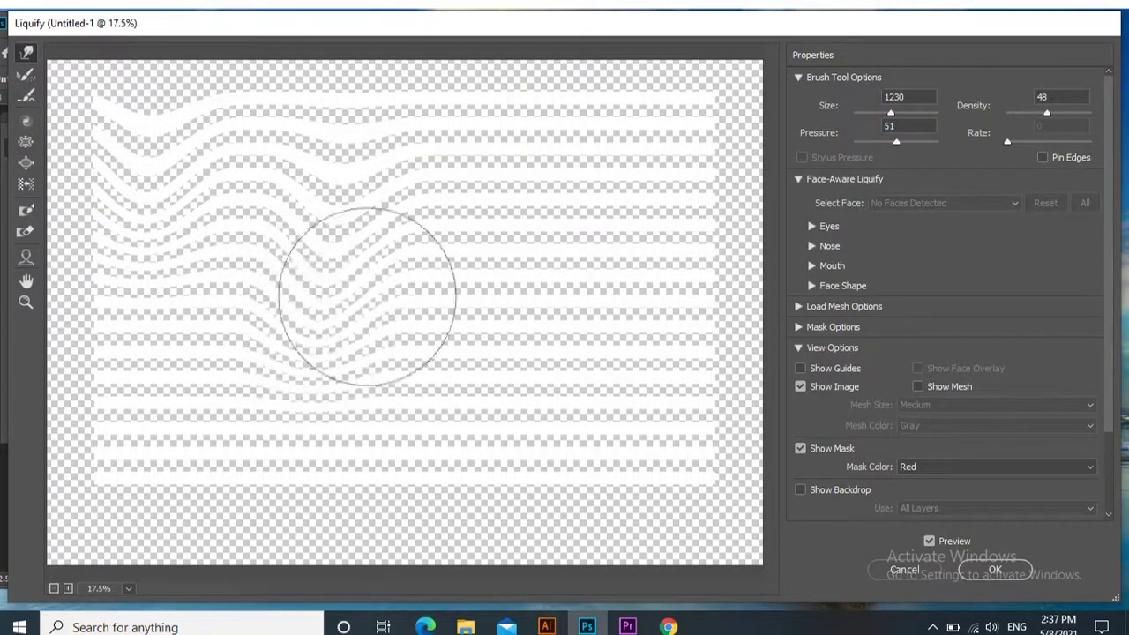
pyautogui.moveTo(472, 183); pyautogui.dragTo(502, 347)
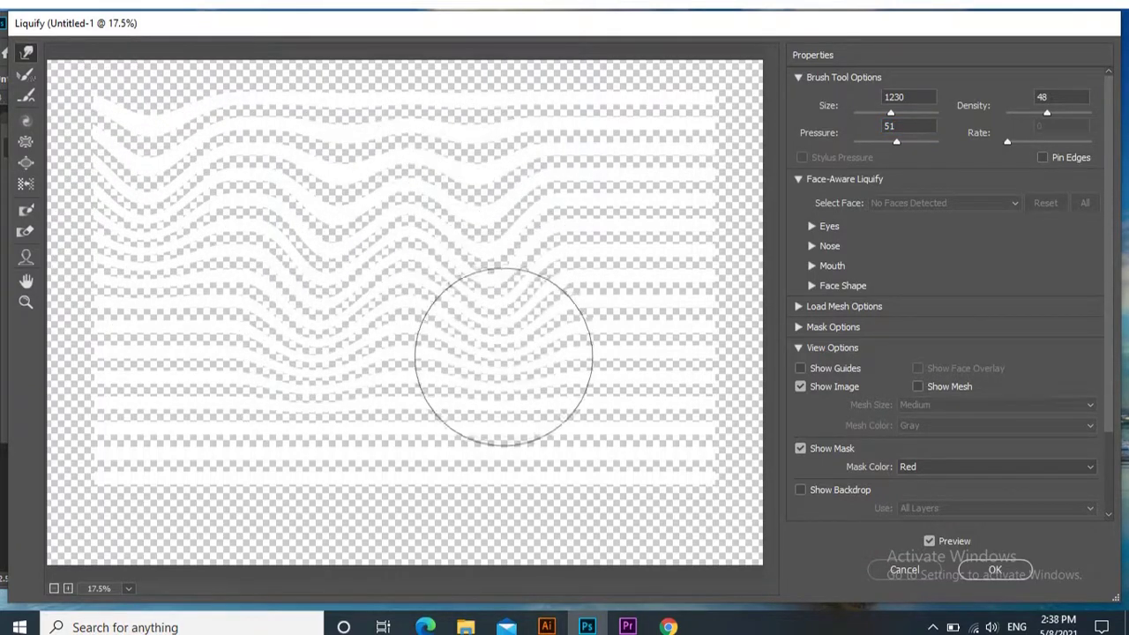
pyautogui.moveTo(659, 124); pyautogui.dragTo(668, 341)
pyautogui.moveTo(147, 394); pyautogui.dragTo(139, 521)
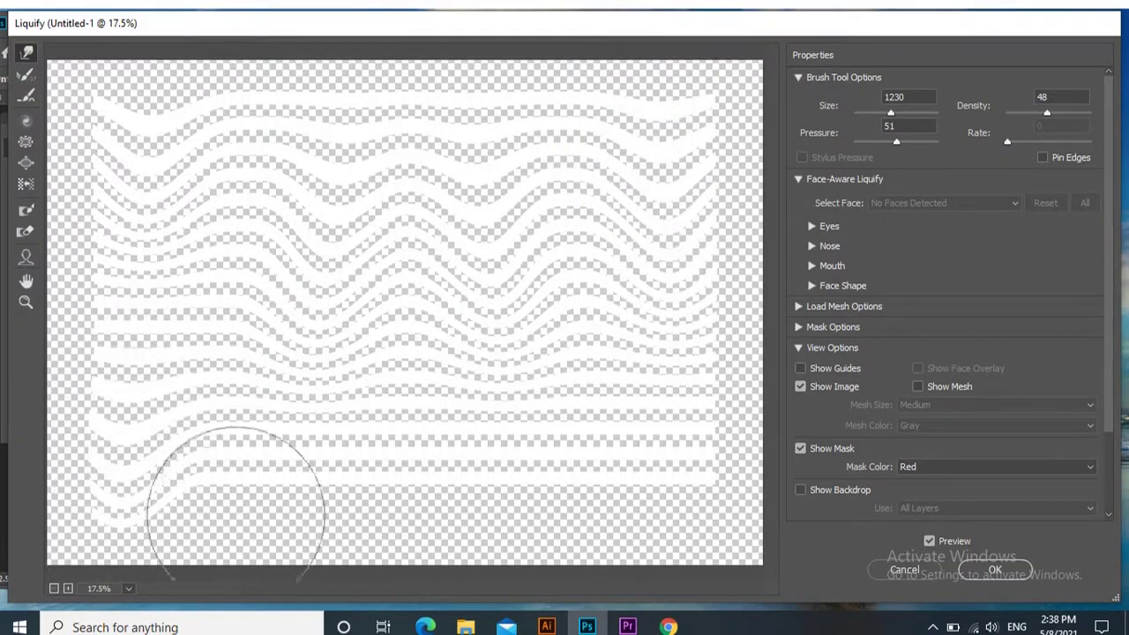
pyautogui.moveTo(373, 415); pyautogui.dragTo(373, 504)
pyautogui.moveTo(564, 483); pyautogui.dragTo(591, 516)
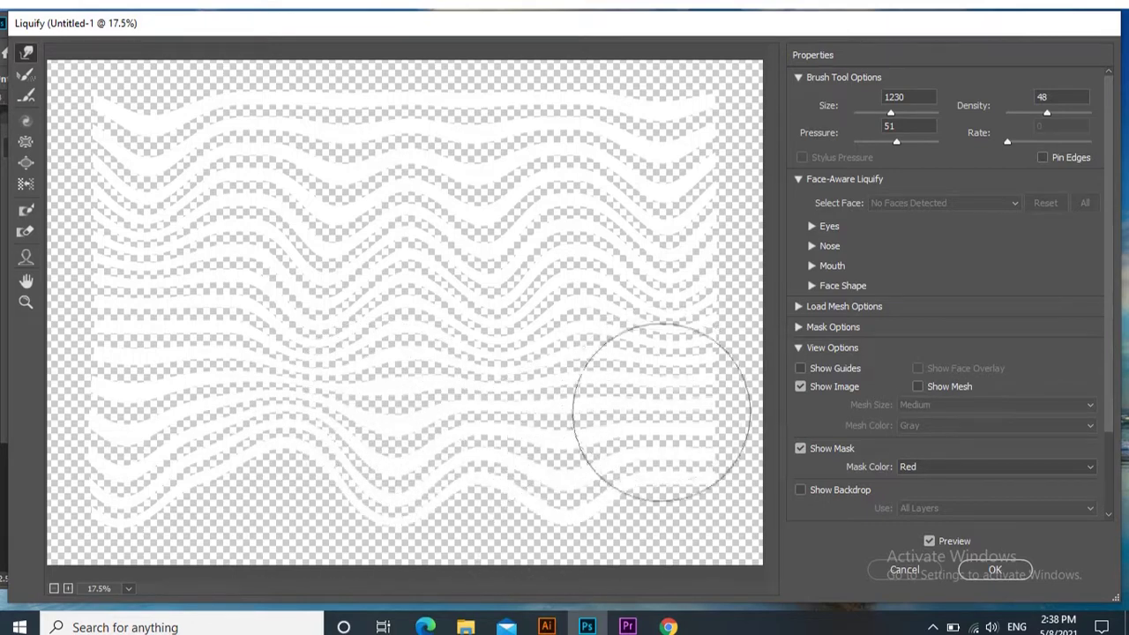
pyautogui.moveTo(453, 303)
pyautogui.mouseDown()
pyautogui.moveTo(396, 392)
pyautogui.moveTo(315, 227)
pyautogui.moveTo(252, 252)
pyautogui.moveTo(505, 221)
pyautogui.moveTo(588, 270)
pyautogui.moveTo(485, 177)
pyautogui.moveTo(352, 100)
pyautogui.moveTo(352, 151)
pyautogui.mouseUp()
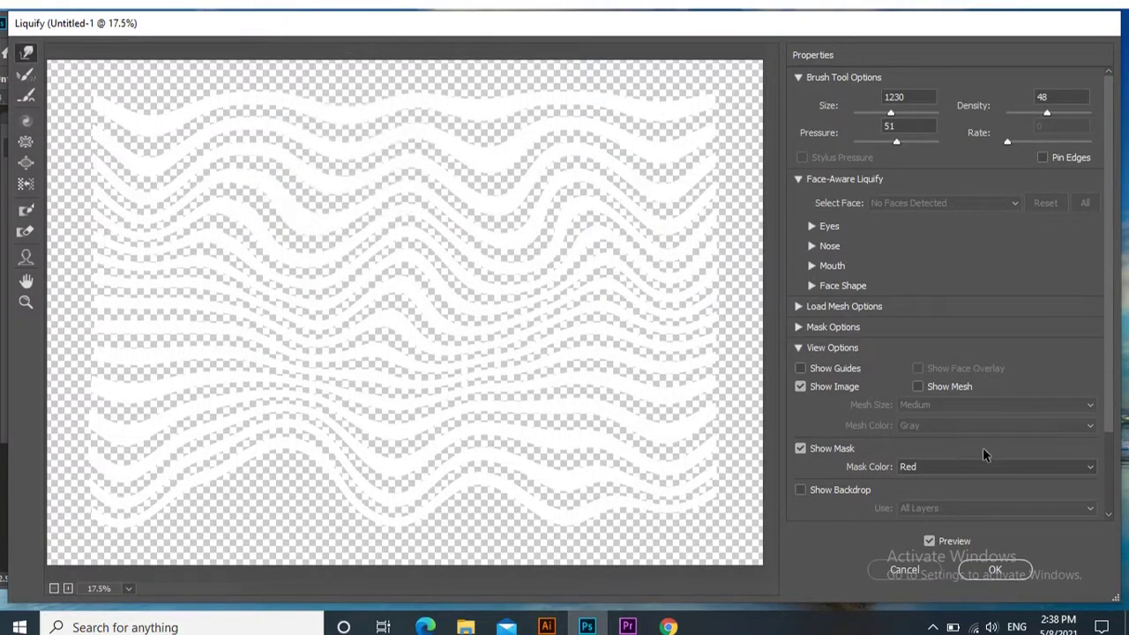
pyautogui.click(997, 569)
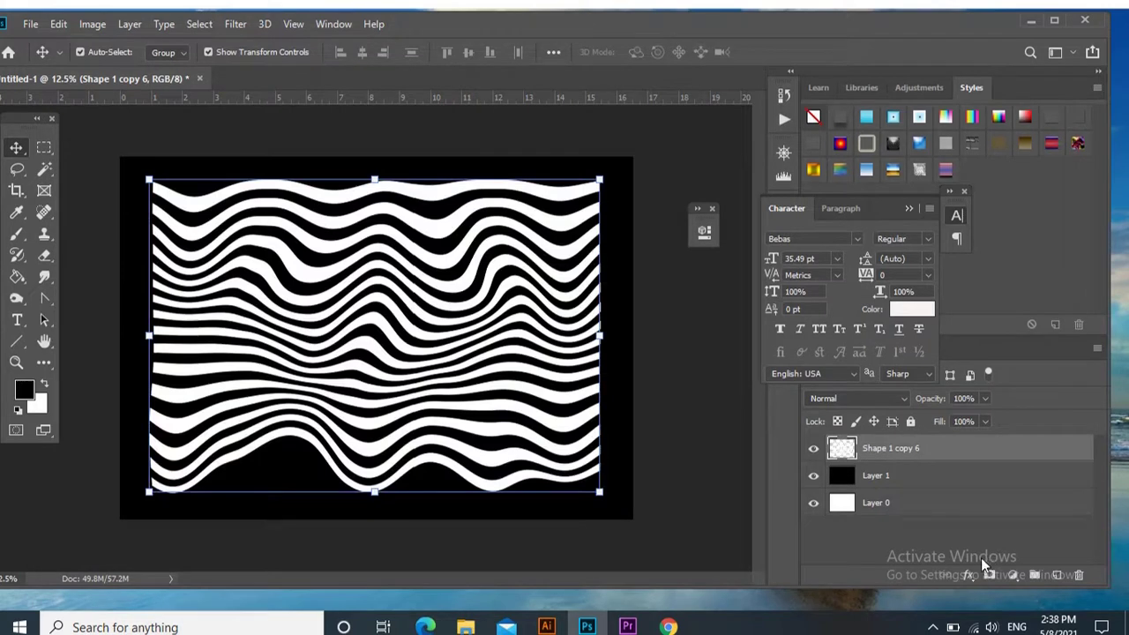
# Step: Choose the Type tool and set the text colour to near-black
pyautogui.click(718, 433)
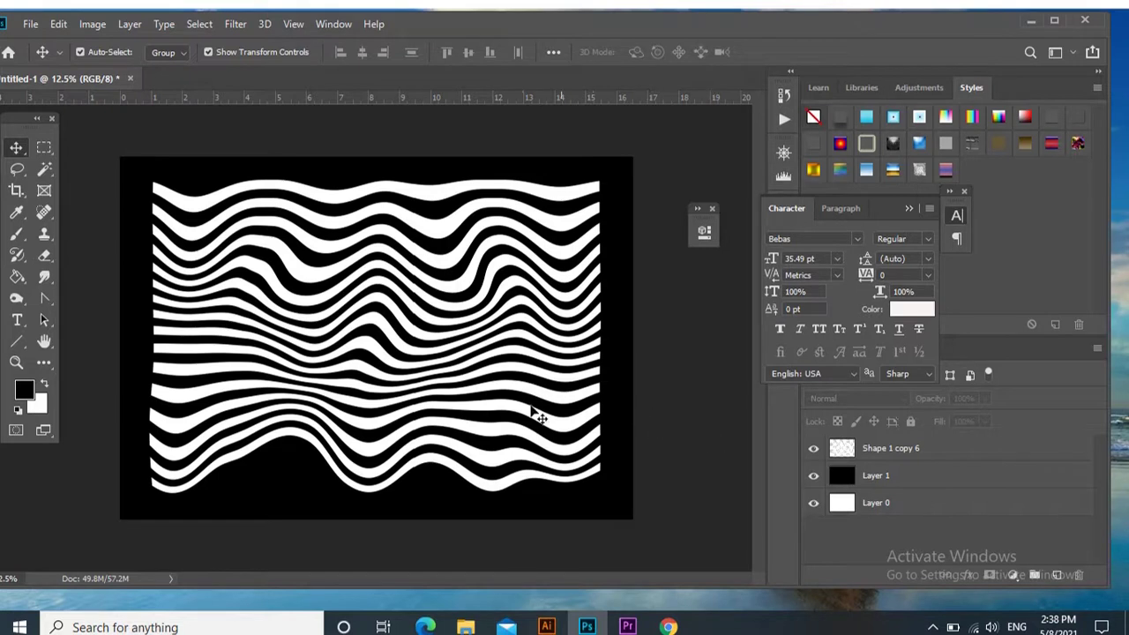
pyautogui.click(17, 320)
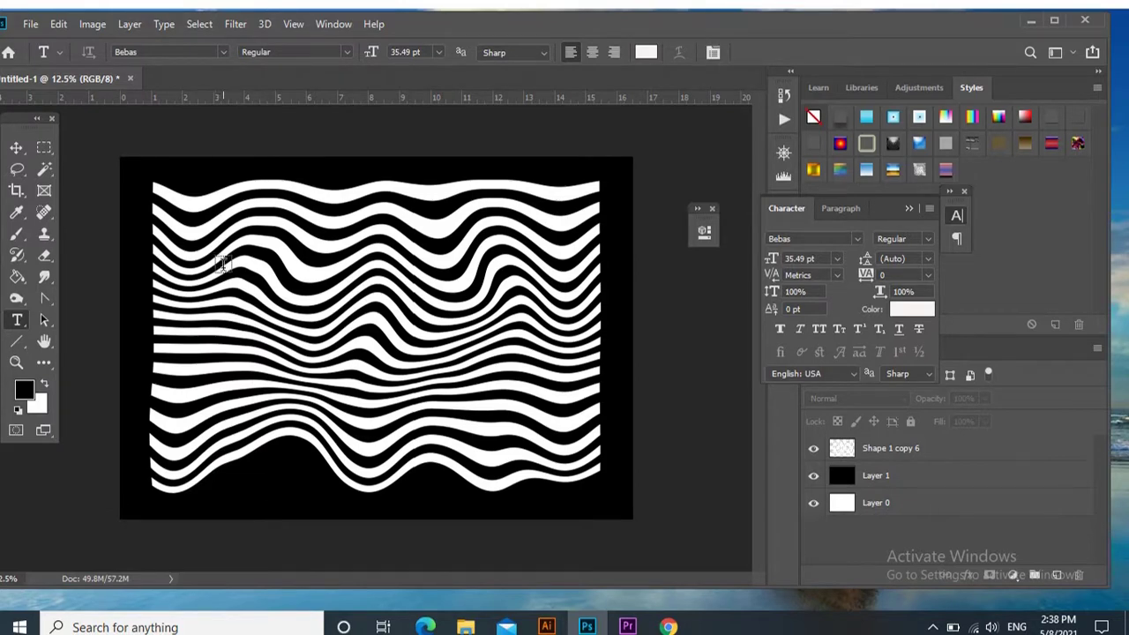
pyautogui.click(646, 54)
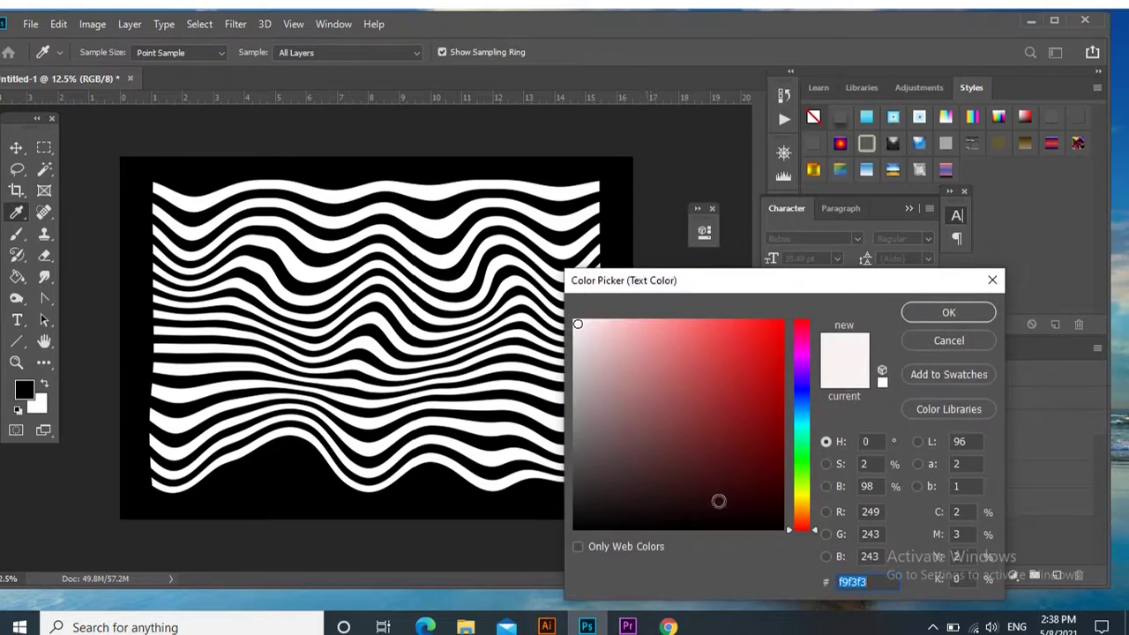
pyautogui.click(765, 529)
pyautogui.click(925, 311)
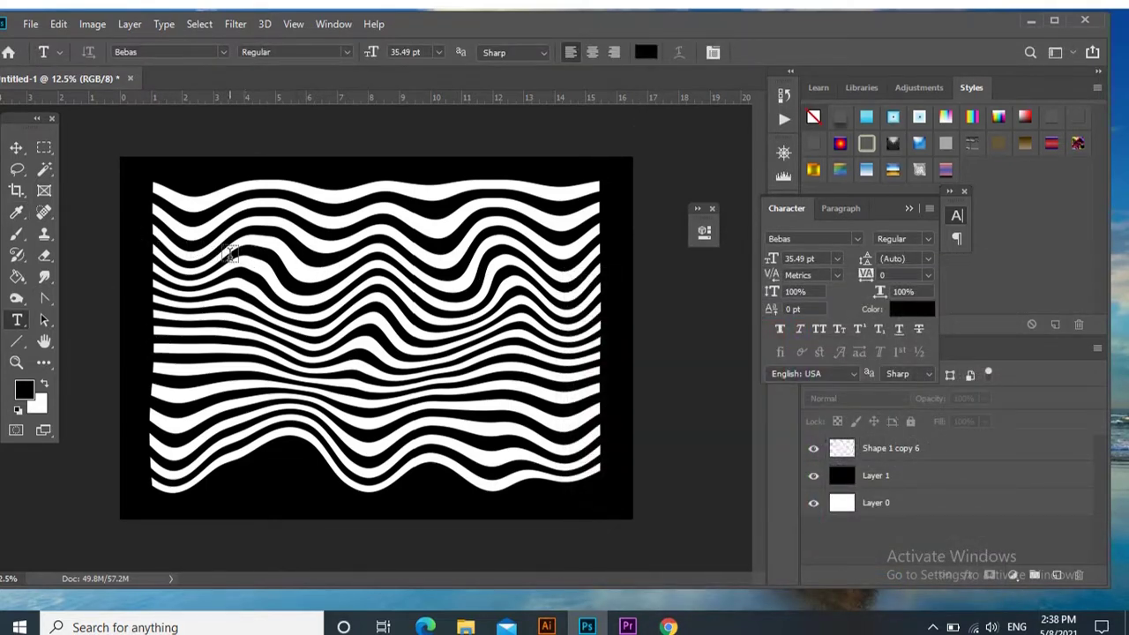
# Step: Replace the Lorem Ipsum placeholder with ZEBRA, enlarge its size, and commit the text
pyautogui.click(229, 254)
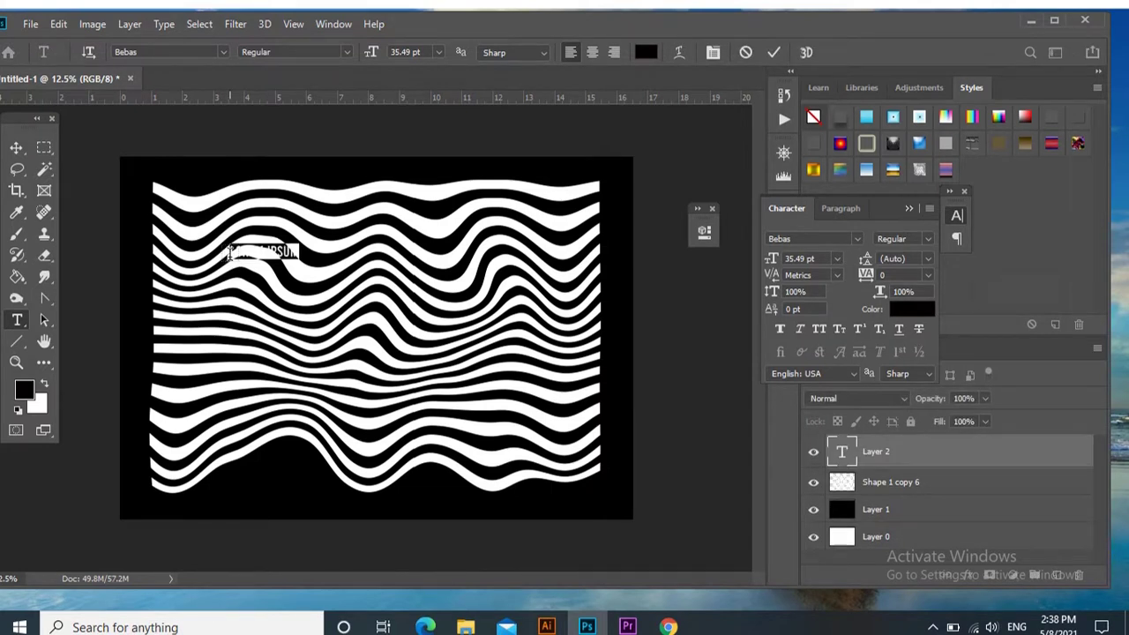
pyautogui.press('BackSpace')
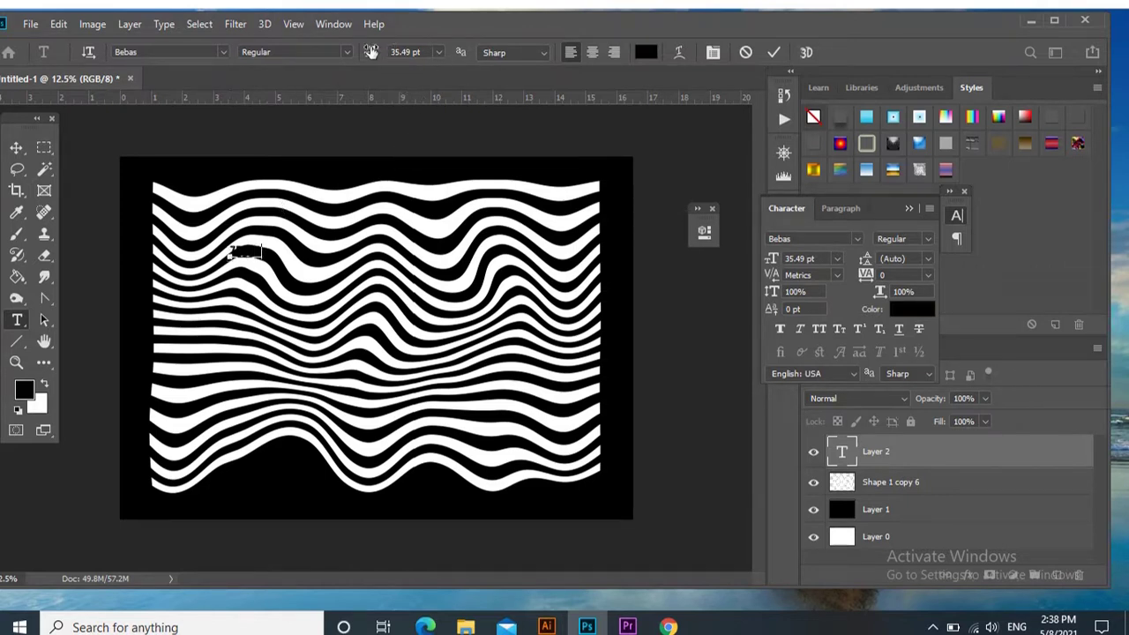
pyautogui.moveTo(371, 52); pyautogui.dragTo(385, 48)
pyautogui.hotkey('ctrl', 'Return')
pyautogui.press('v')
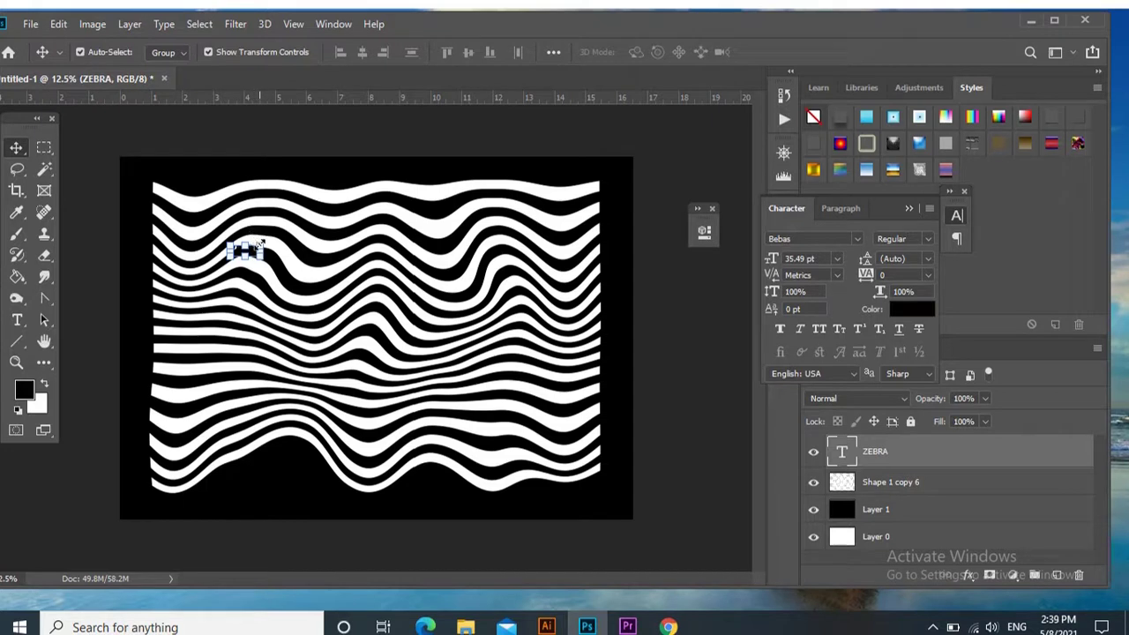
# Step: Scale ZEBRA to about 498 pt and centre it across the wavy stripes
pyautogui.moveTo(261, 244); pyautogui.dragTo(388, 183)
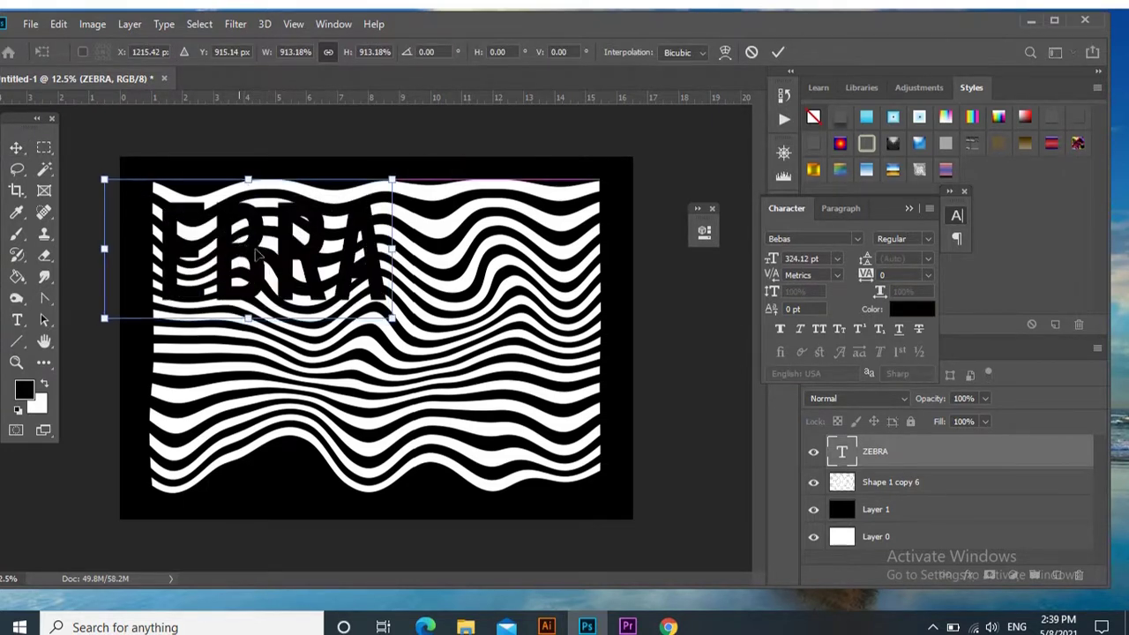
pyautogui.moveTo(239, 251); pyautogui.dragTo(399, 294)
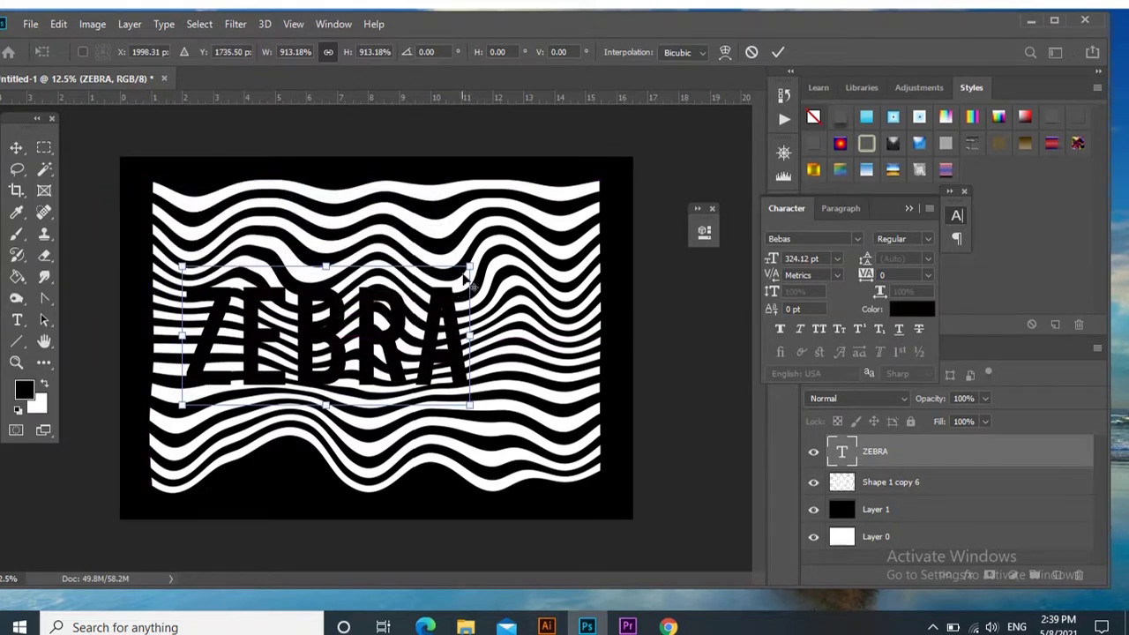
pyautogui.moveTo(472, 263); pyautogui.dragTo(527, 238)
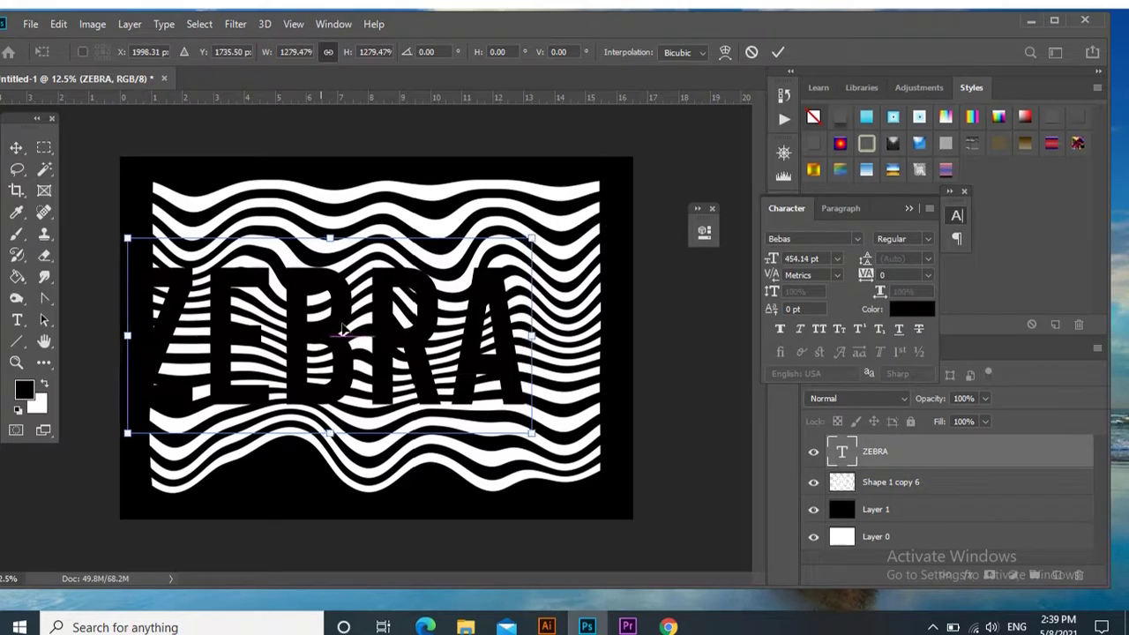
pyautogui.moveTo(322, 332); pyautogui.dragTo(380, 311)
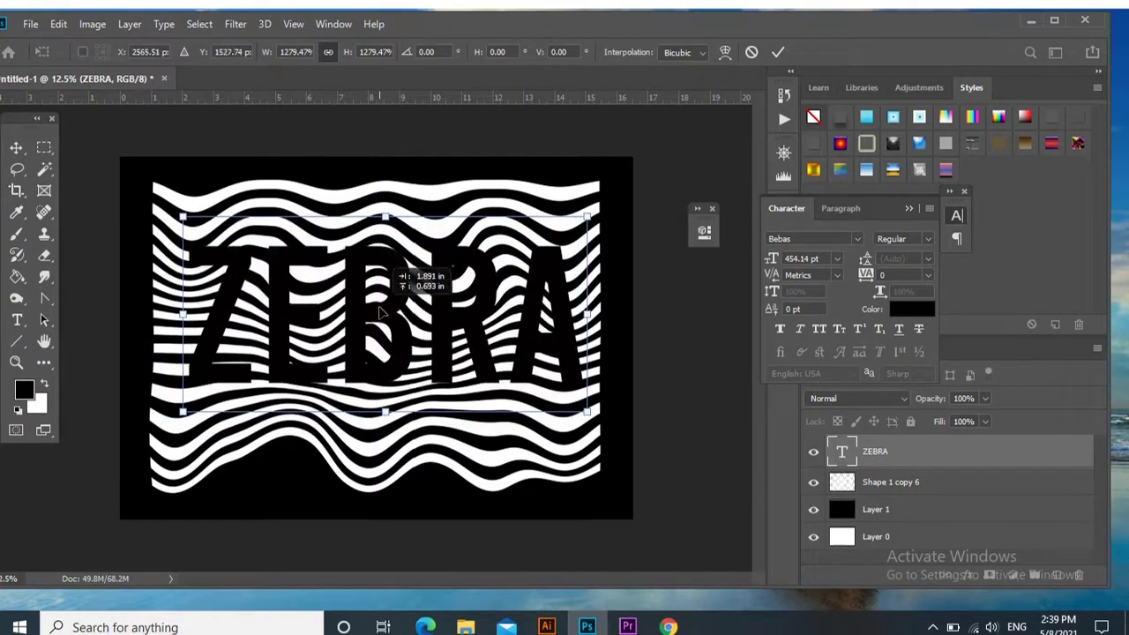
pyautogui.moveTo(380, 310); pyautogui.dragTo(372, 307)
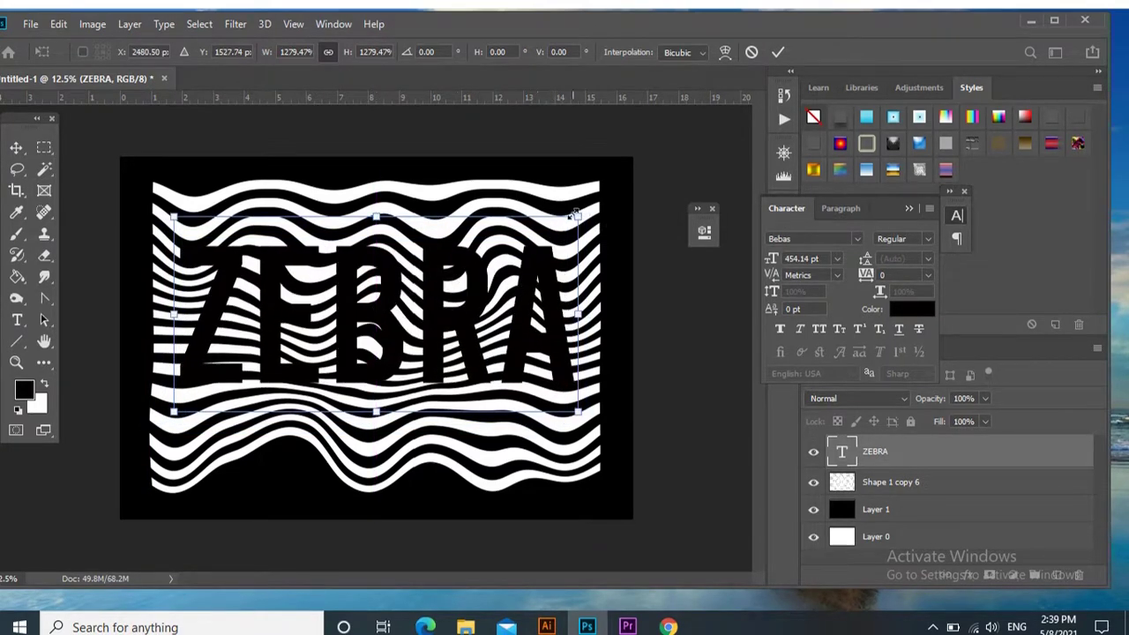
pyautogui.moveTo(579, 213); pyautogui.dragTo(596, 208)
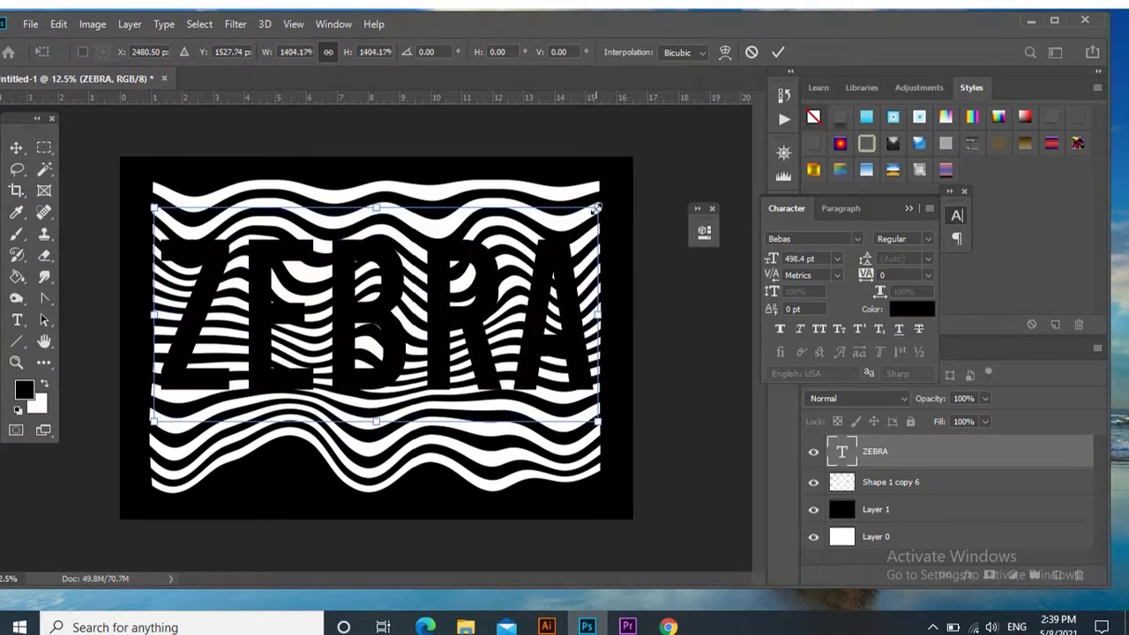
pyautogui.click(777, 52)
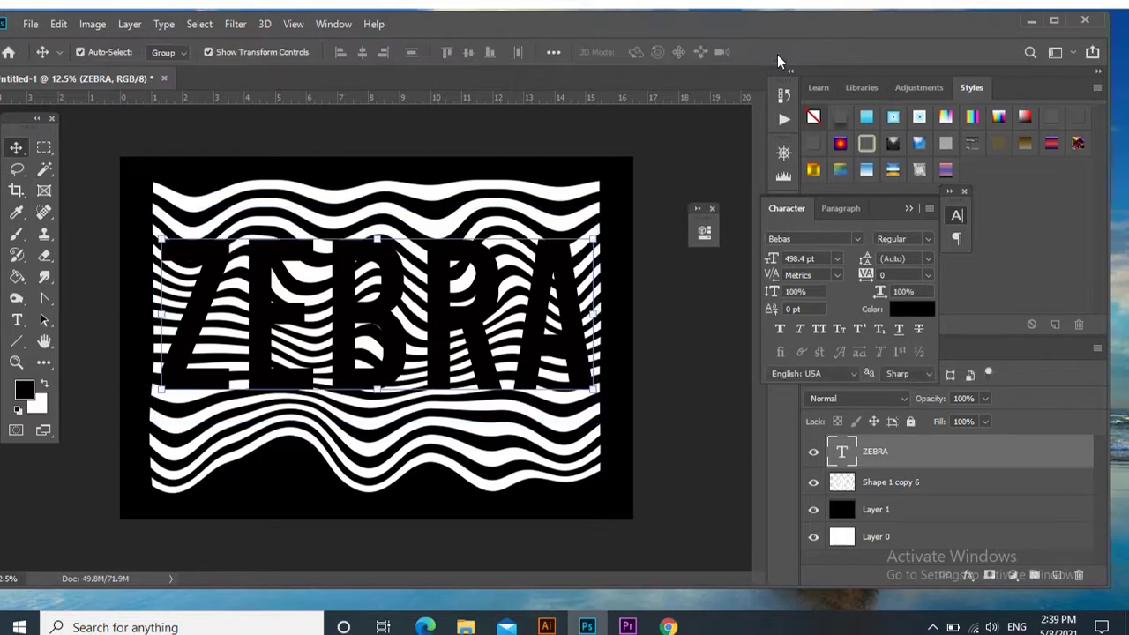
pyautogui.click(668, 351)
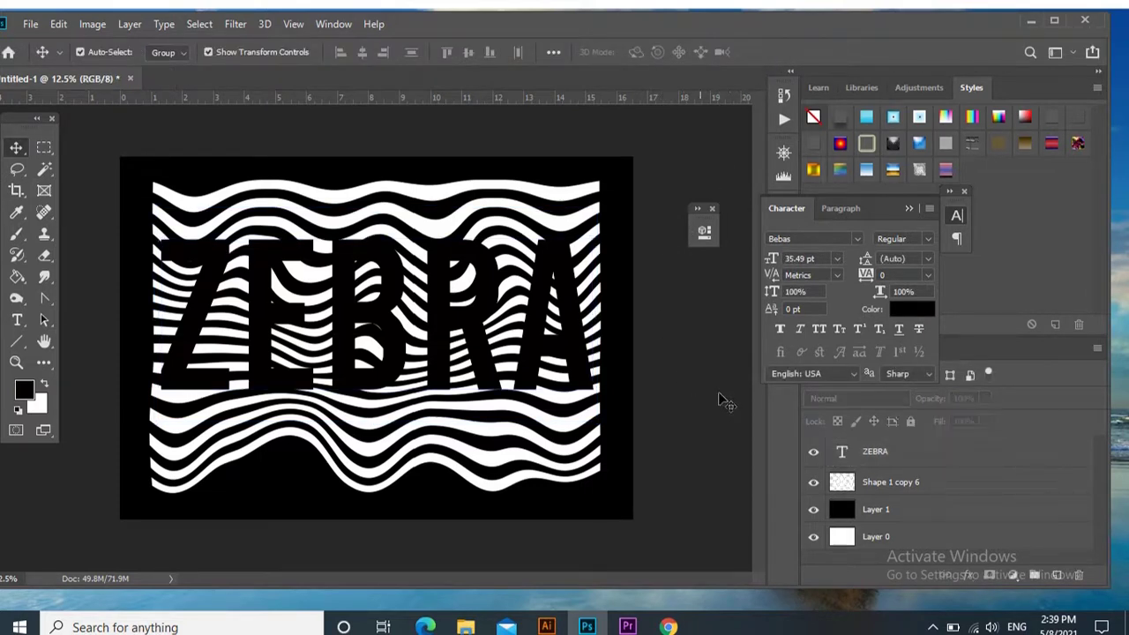
# Step: Mask Shape 1 copy 6 with the ZEBRA letter selection and hide the text layer
pyautogui.click(845, 452)
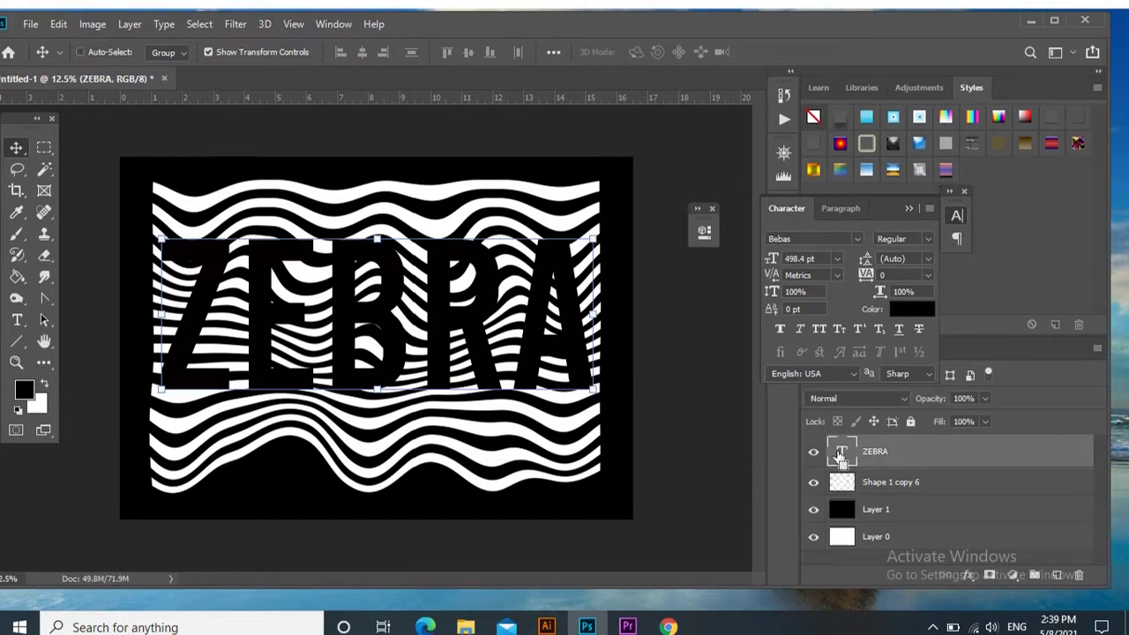
pyautogui.keyDown('ctrl'); pyautogui.click(840, 456); pyautogui.keyUp('ctrl')
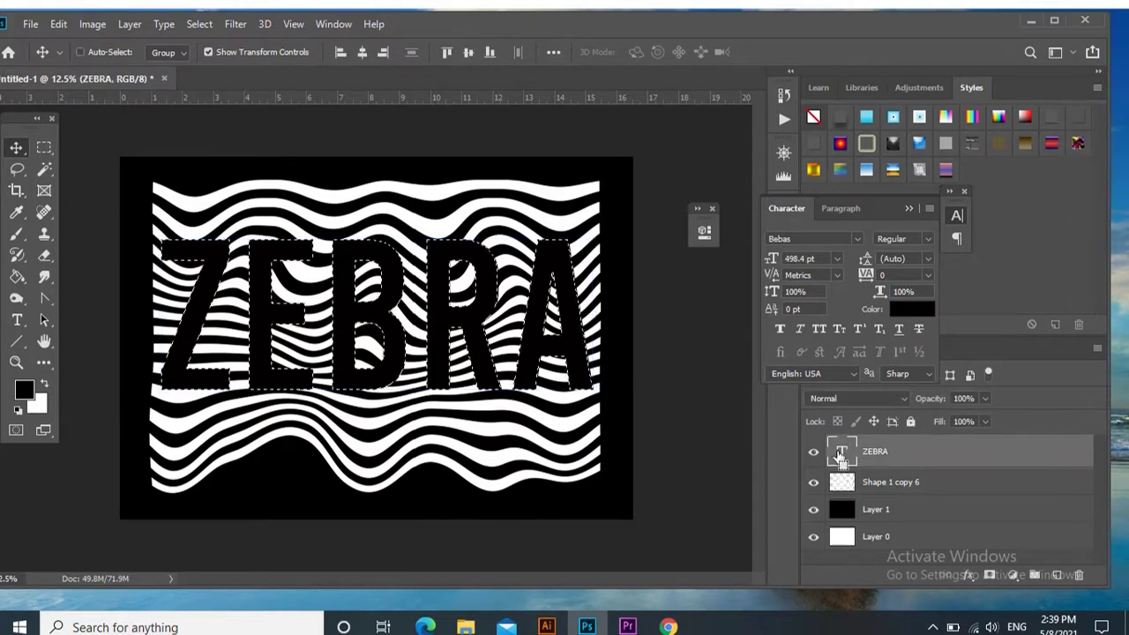
pyautogui.click(914, 483)
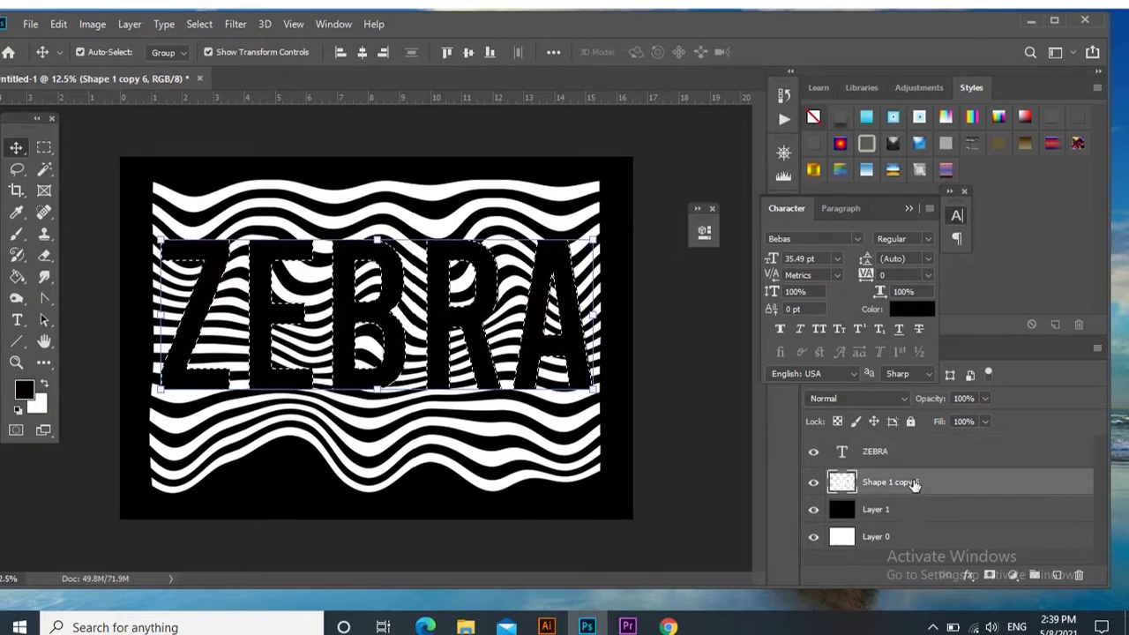
pyautogui.click(988, 575)
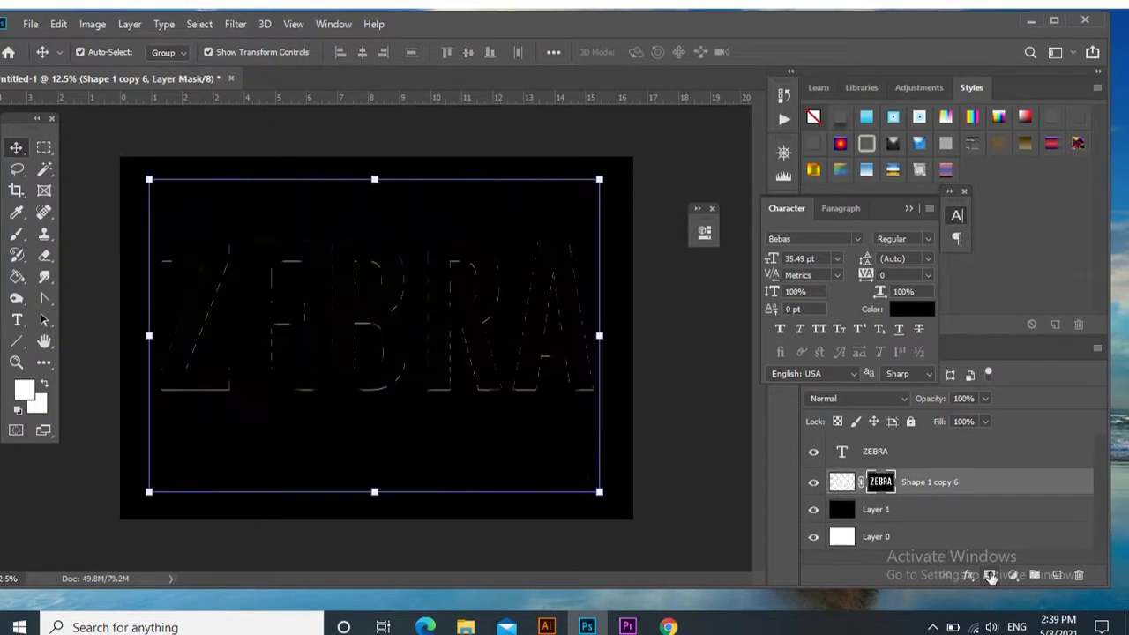
pyautogui.click(818, 456)
pyautogui.click(701, 411)
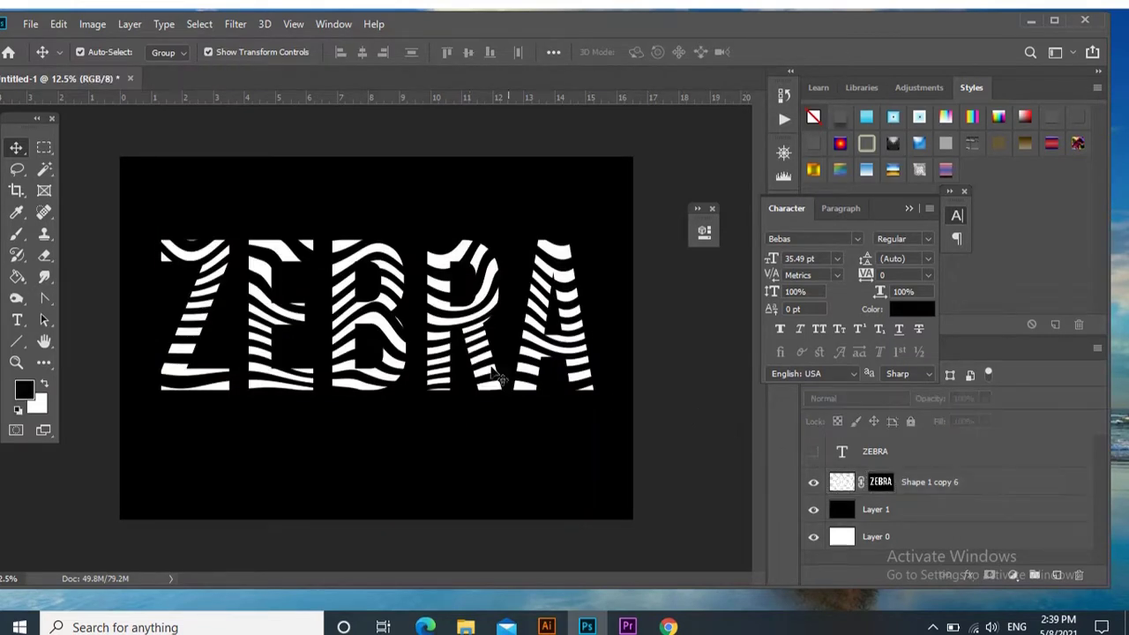
pyautogui.moveTo(392, 331)
pyautogui.mouseDown()
pyautogui.moveTo(357, 313)
pyautogui.moveTo(379, 332)
pyautogui.moveTo(328, 323)
pyautogui.moveTo(389, 323)
pyautogui.mouseUp()
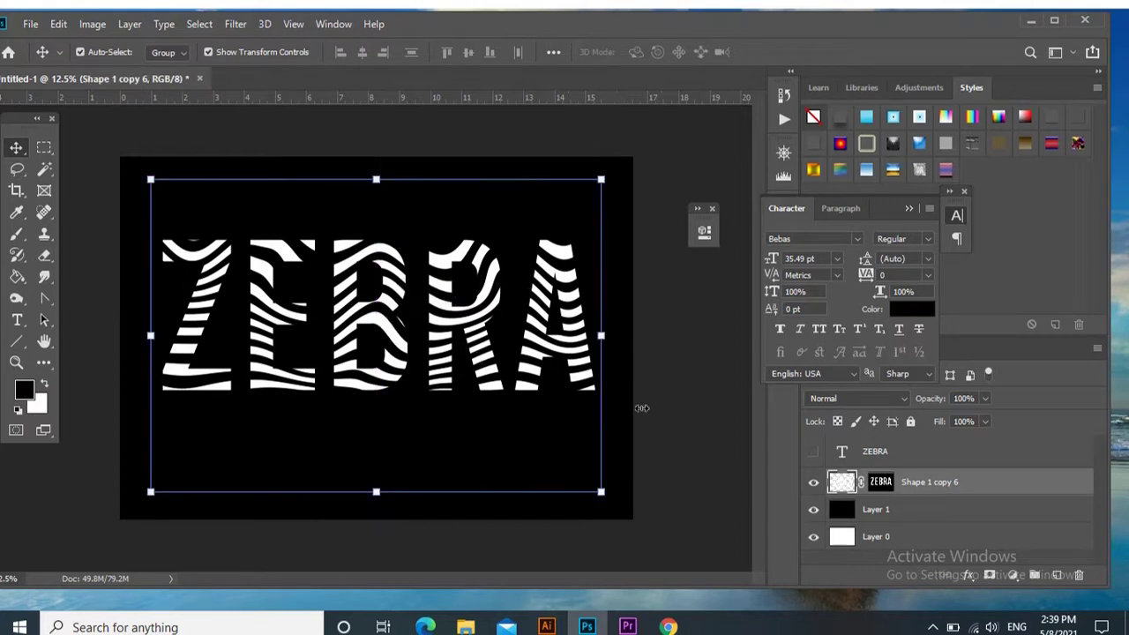
# Step: Apply the layer mask permanently and nudge the striped letters slightly right
pyautogui.rightClick(883, 485)
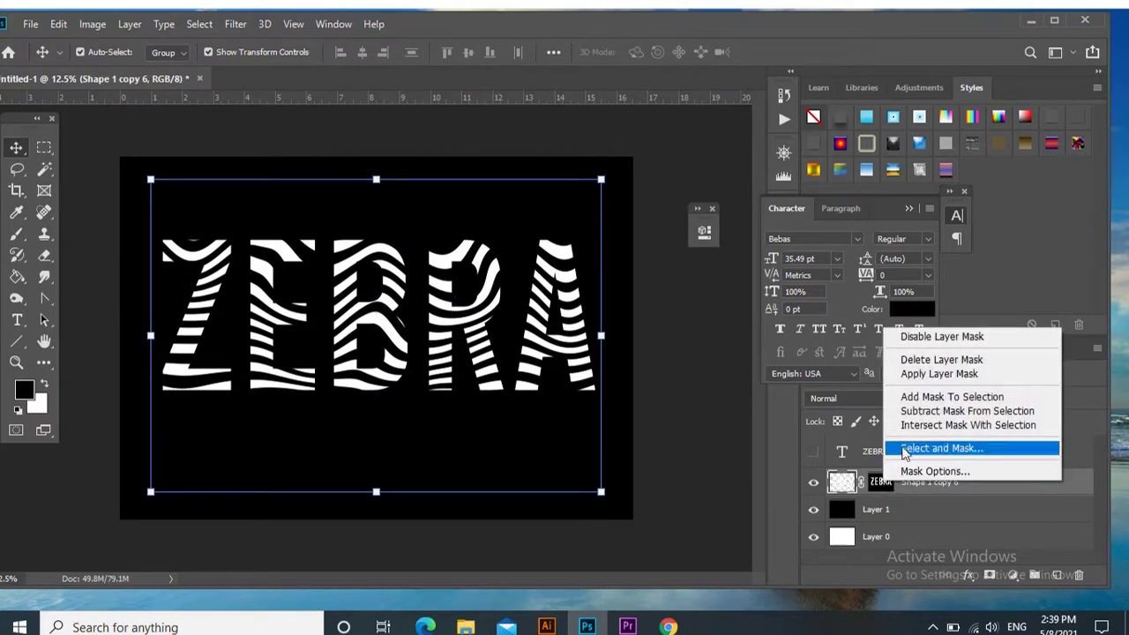
pyautogui.click(912, 373)
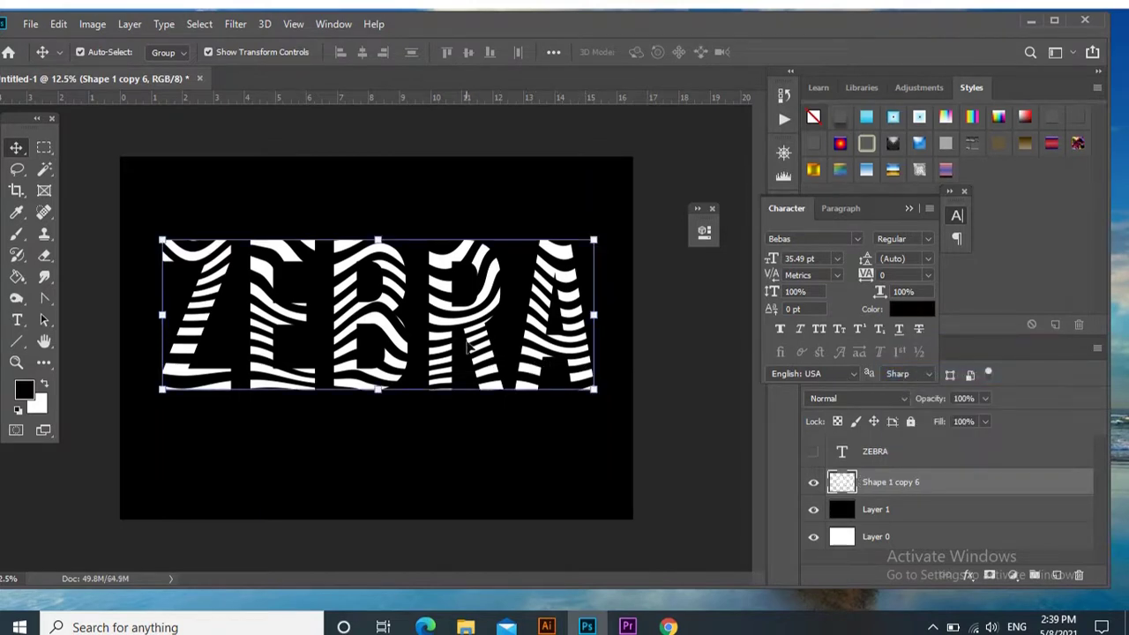
pyautogui.moveTo(465, 312); pyautogui.dragTo(495, 298)
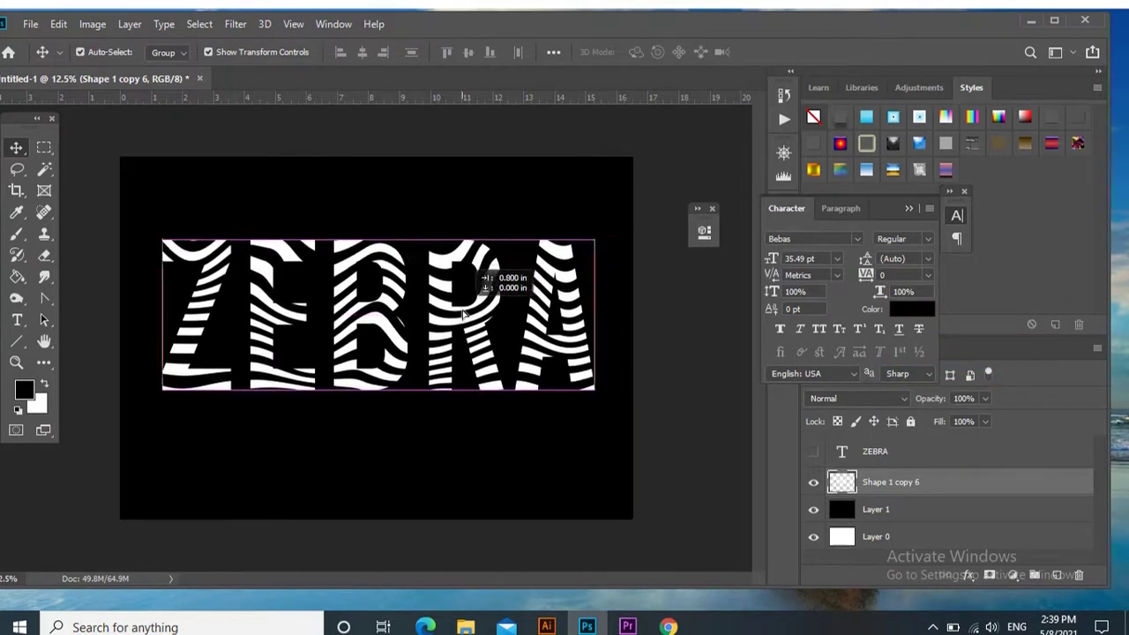
pyautogui.click(694, 397)
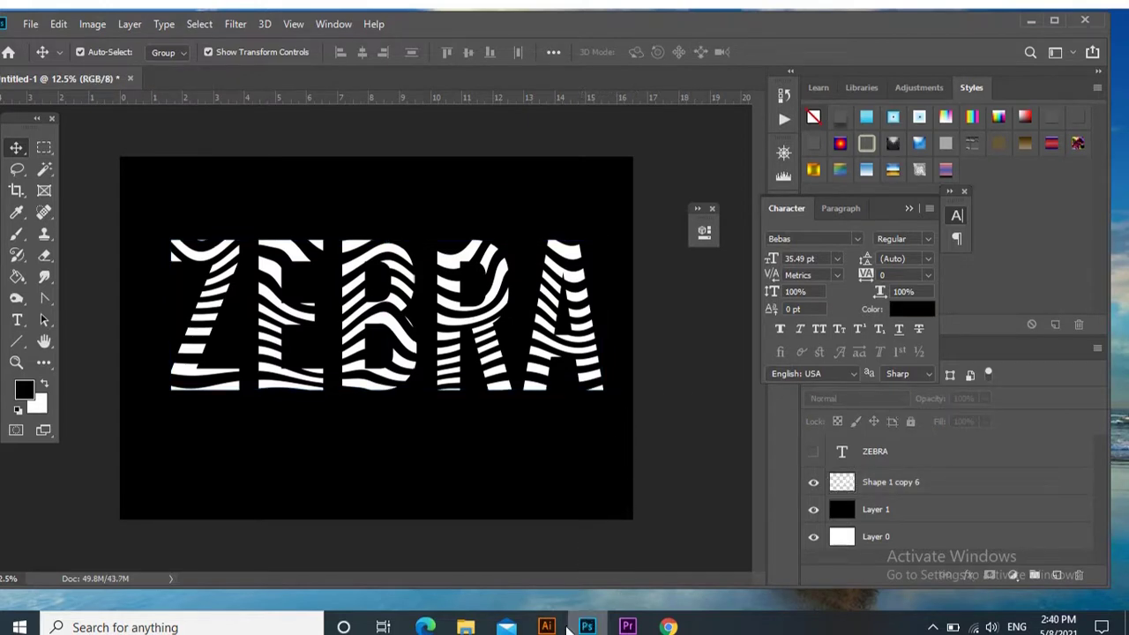
# Step: Drag the zebra photo from the COCACOLA folder into Photoshop as a new document
pyautogui.click(467, 626)
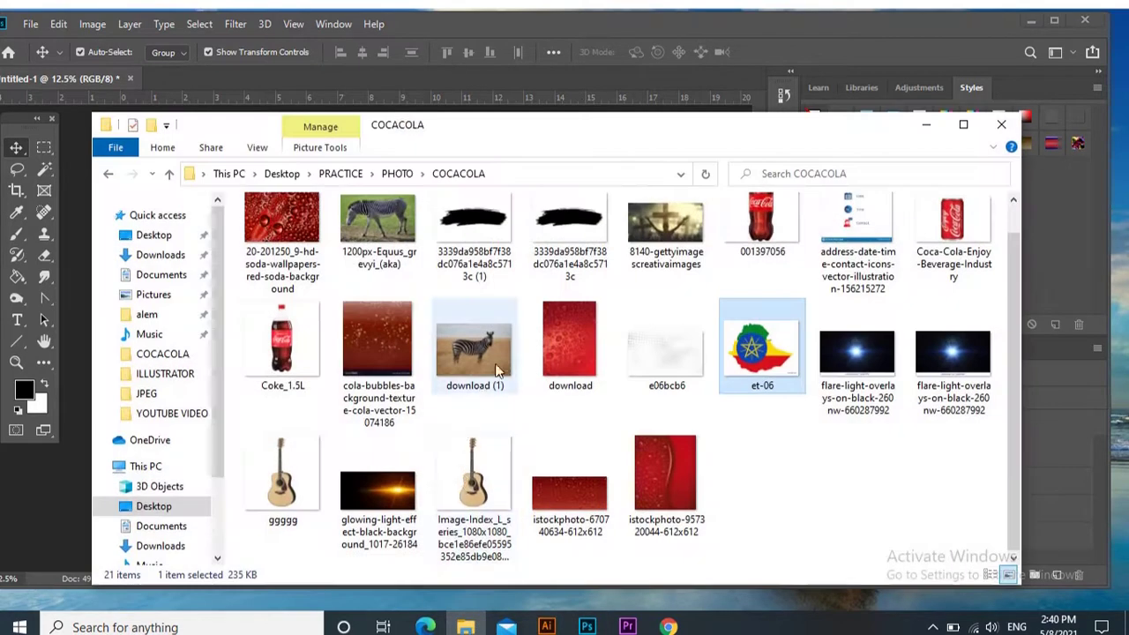
pyautogui.moveTo(420, 231); pyautogui.dragTo(584, 615)
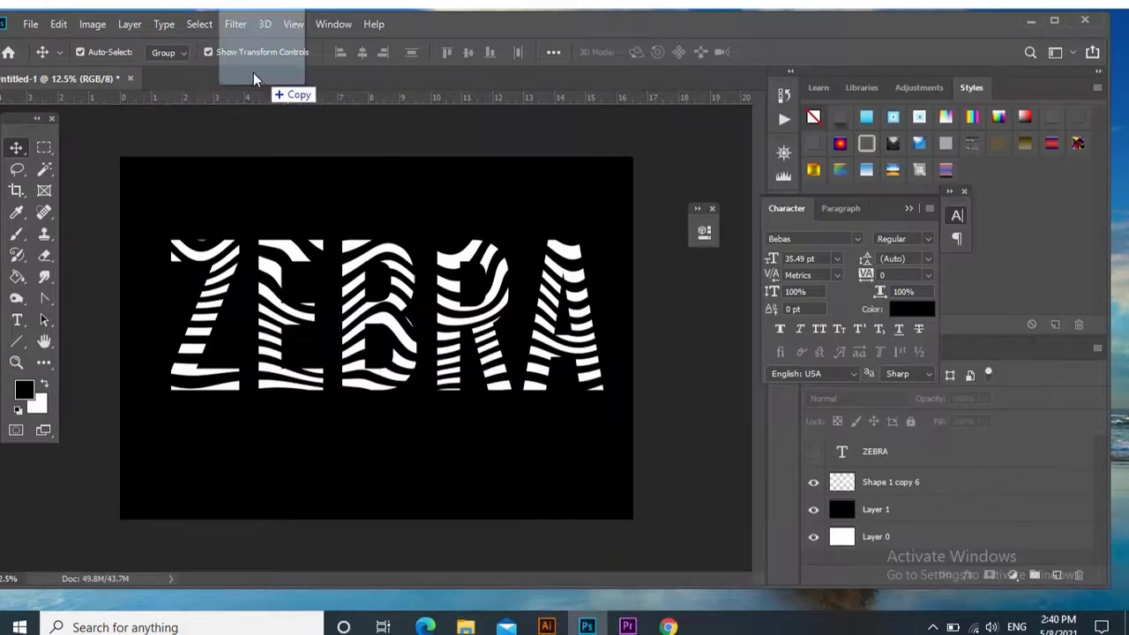
pyautogui.moveTo(584, 616); pyautogui.dragTo(213, 86)
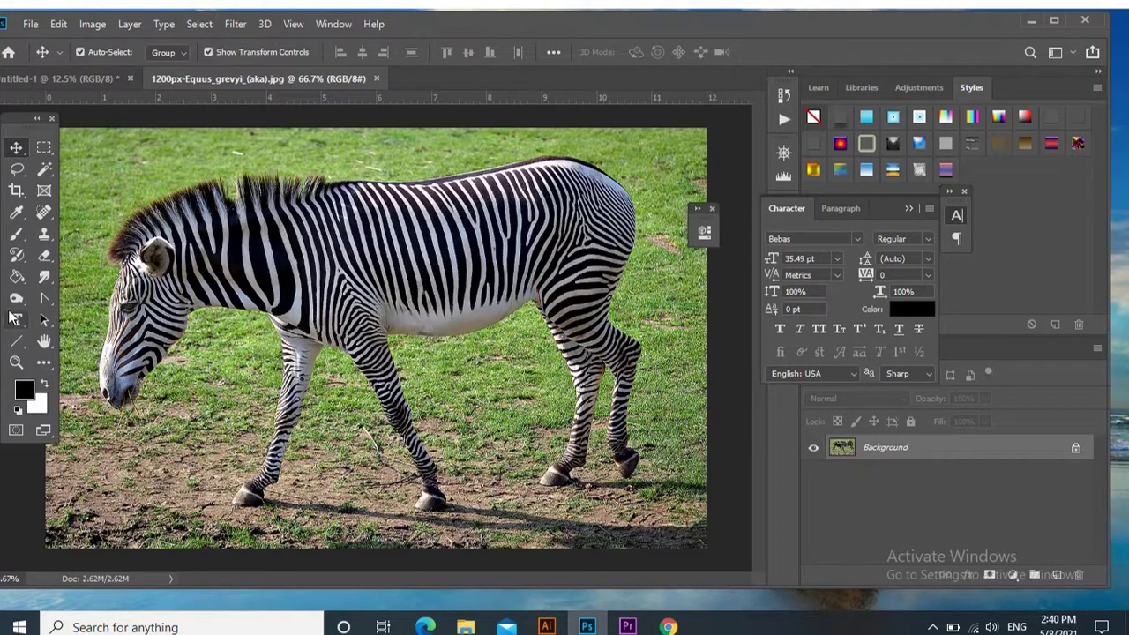
# Step: Show the Rectangle, Ellipse and Line shape-tool flyout in the toolbar
pyautogui.click(16, 341)
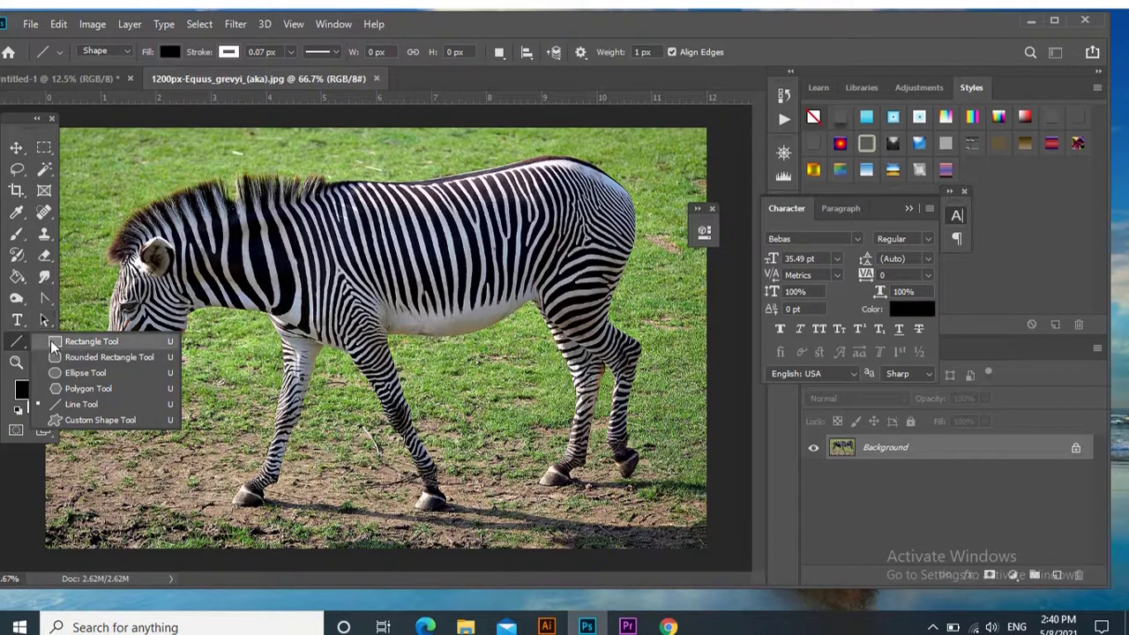